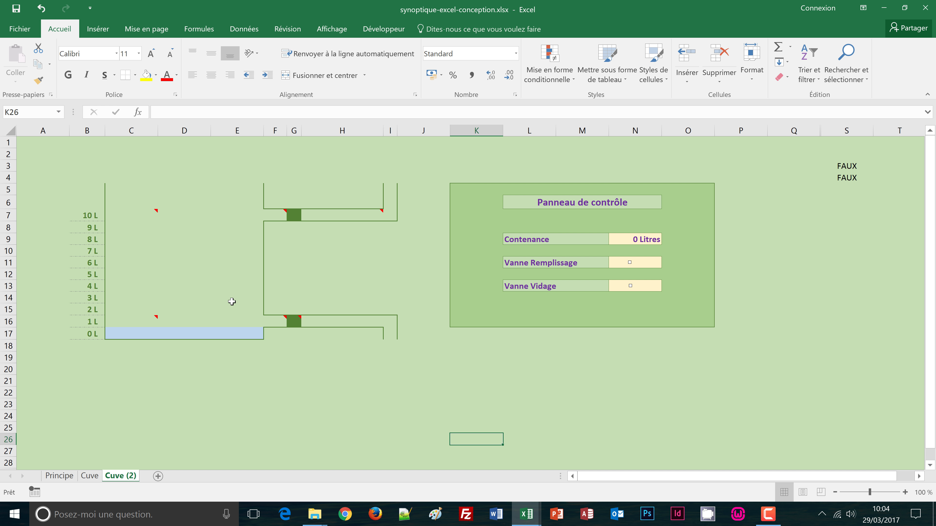
- Set Contenance to 4 litres in the control panel and enable the Vanne Remplissage checkbox
mouse_move(275, 320)
left_click(644, 239)
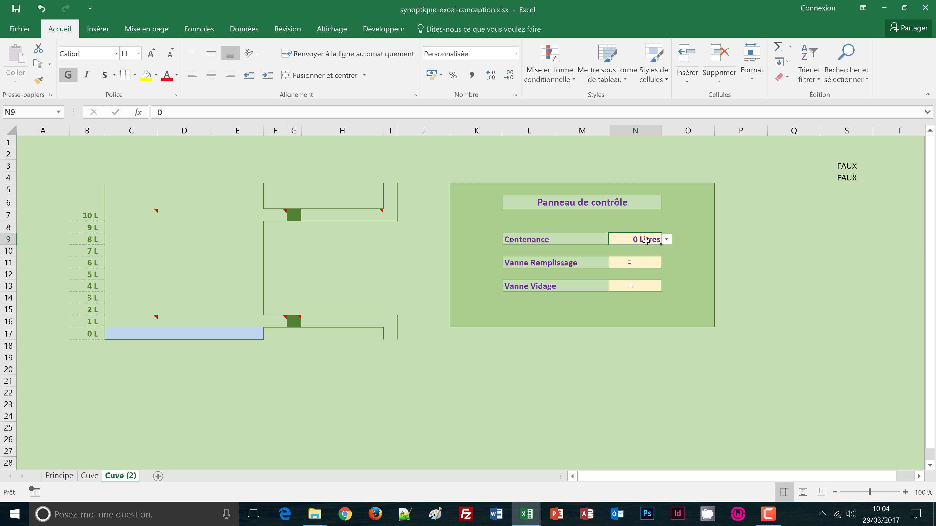
left_click(666, 240)
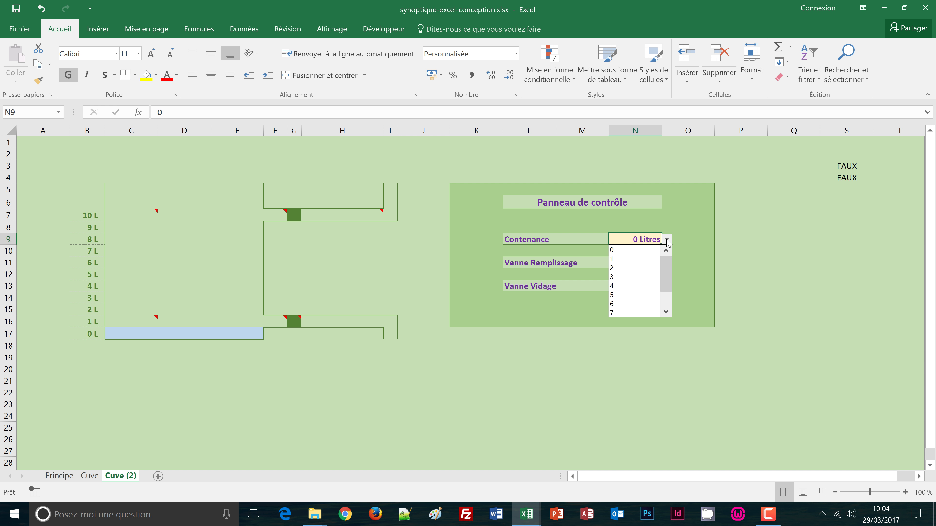
left_click(624, 286)
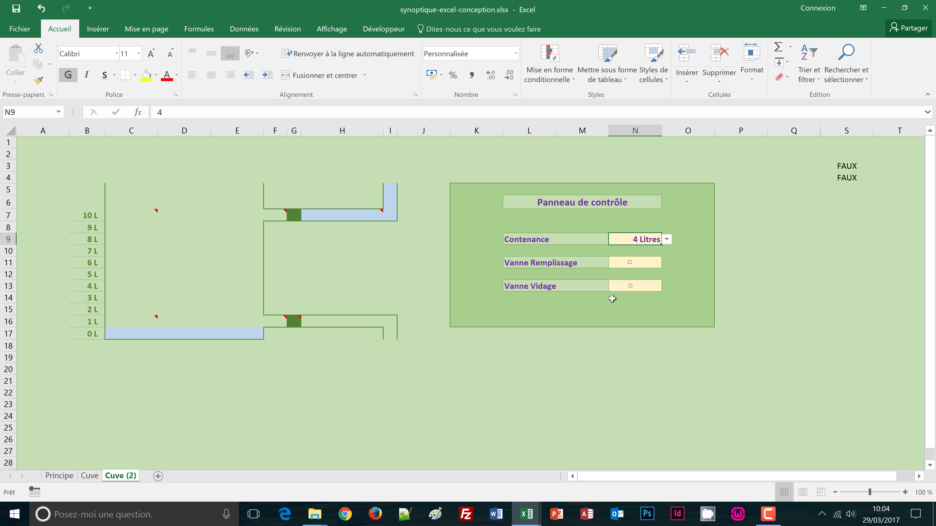
left_click(630, 263)
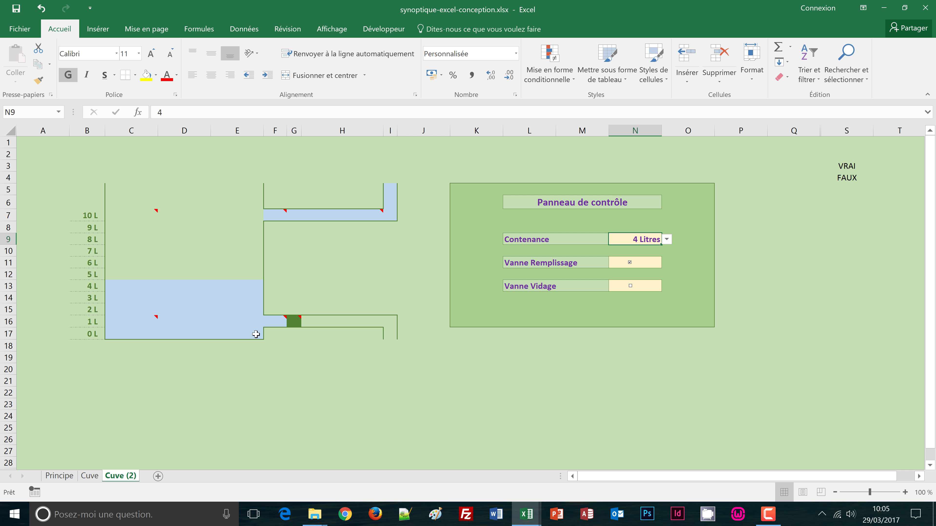
- Set Contenance to 6 litres and enable the Vanne Vidage checkbox
left_click(667, 240)
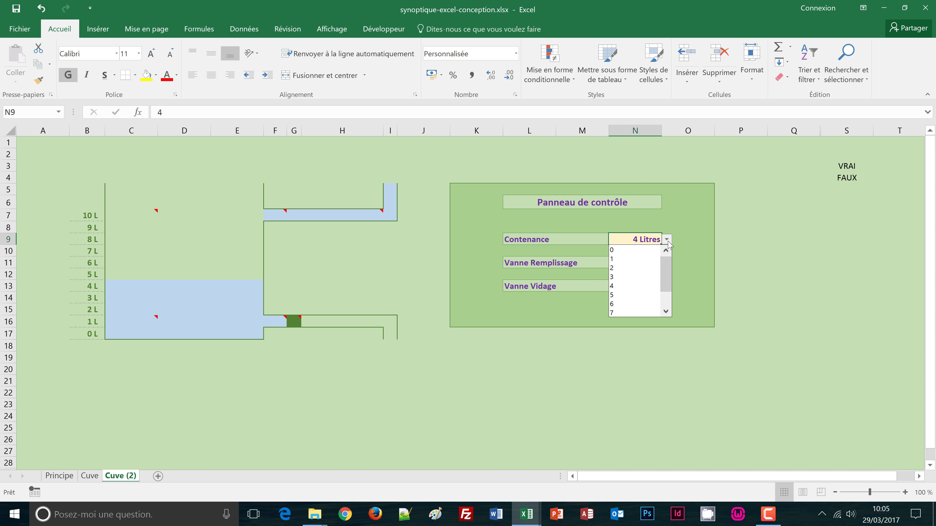
left_click(632, 304)
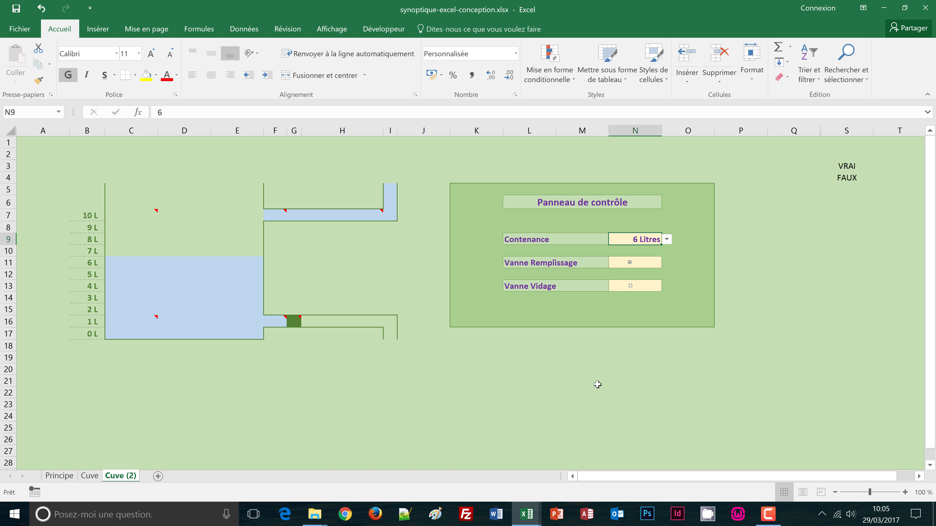
left_click(630, 287)
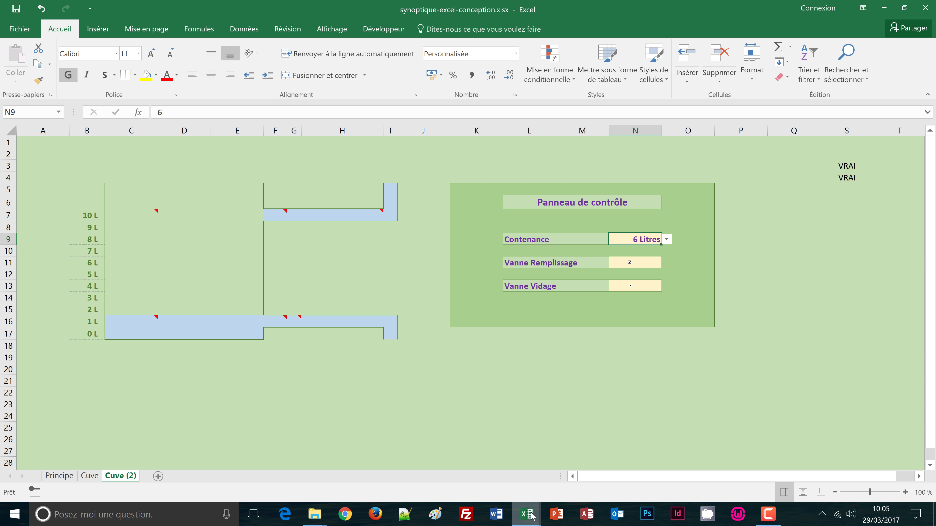
- Switch to the synoptique-excel.xlsx workbook, on its Cuve sheet
mouse_move(533, 516)
left_click(577, 479)
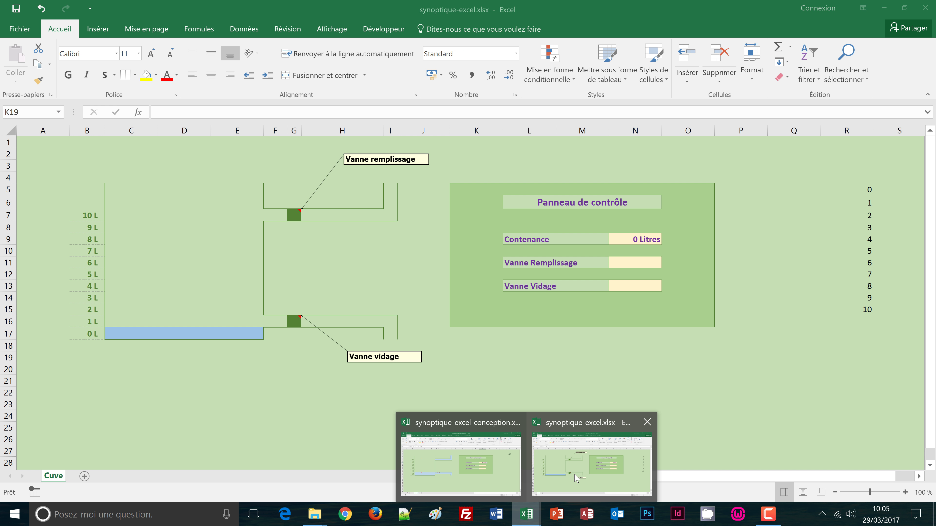
left_click(570, 361)
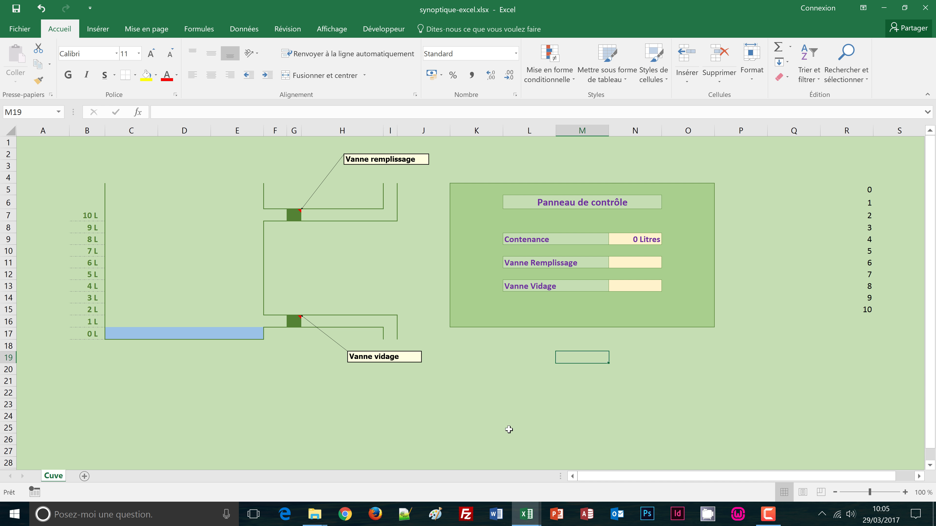
- Restrict the Contenance value cell N9 to a drop-down list sourced from =$R$5:$R$15, and choose 4 from it
left_click(648, 241)
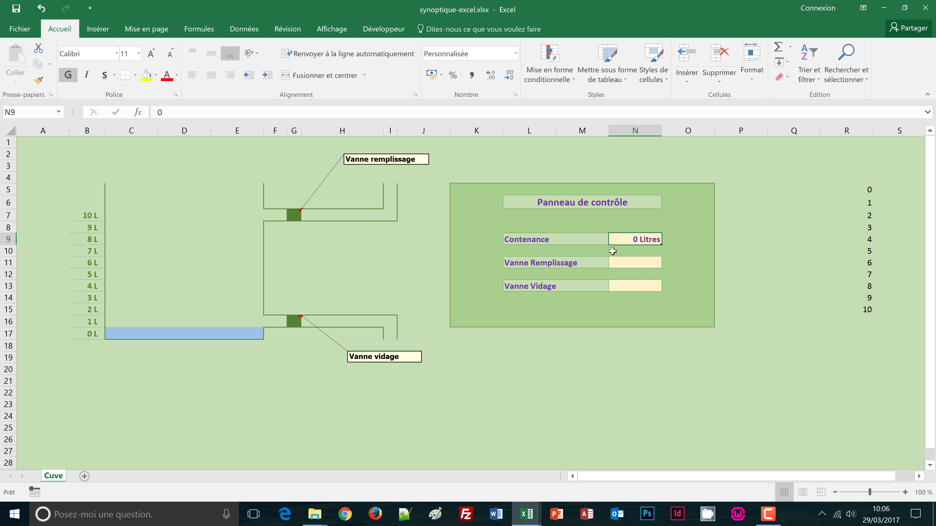
left_click(248, 30)
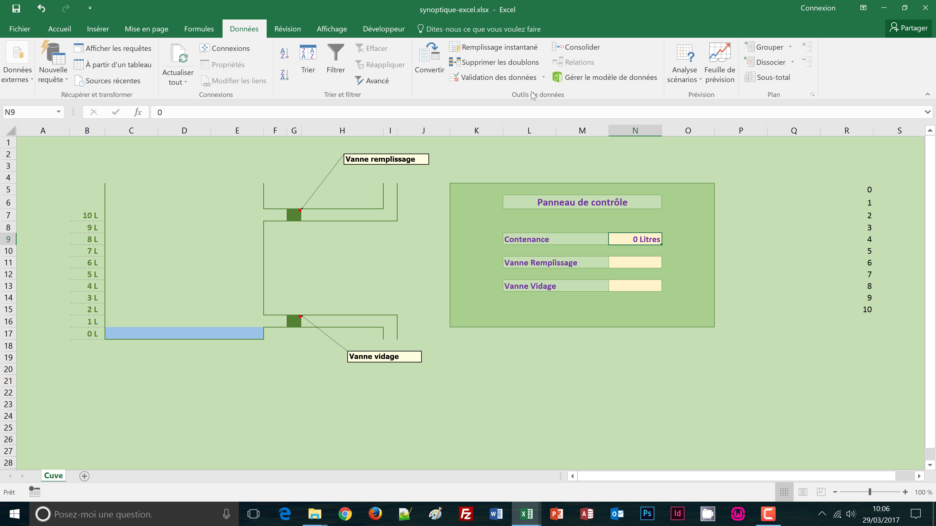
left_click(520, 78)
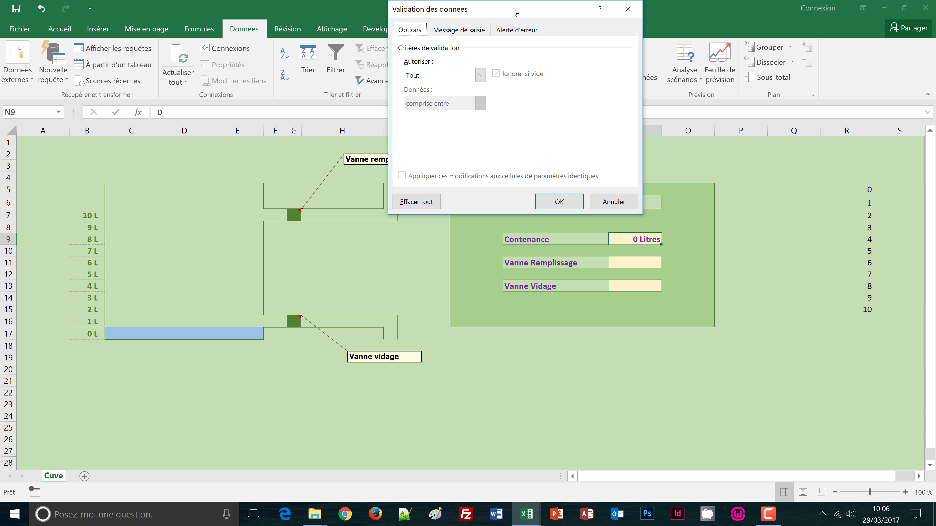
left_click_drag(514, 9, 468, 54)
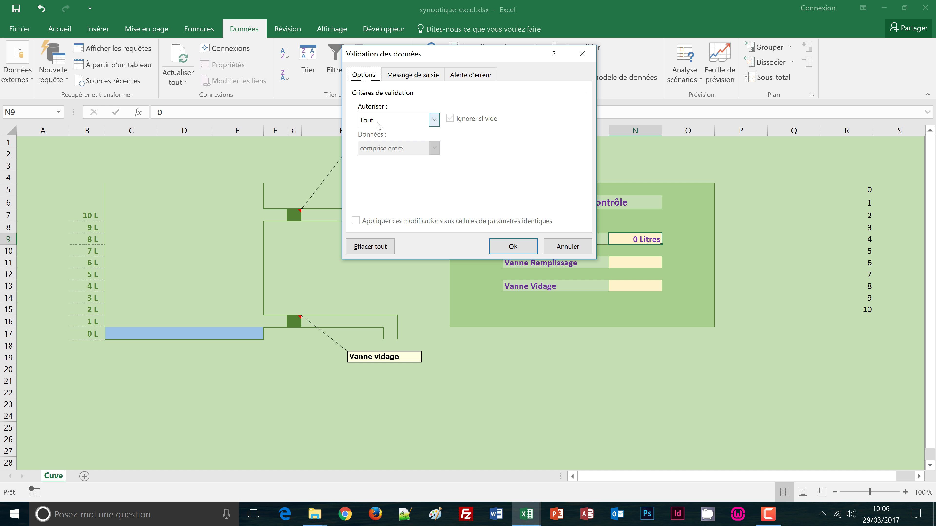
left_click(434, 120)
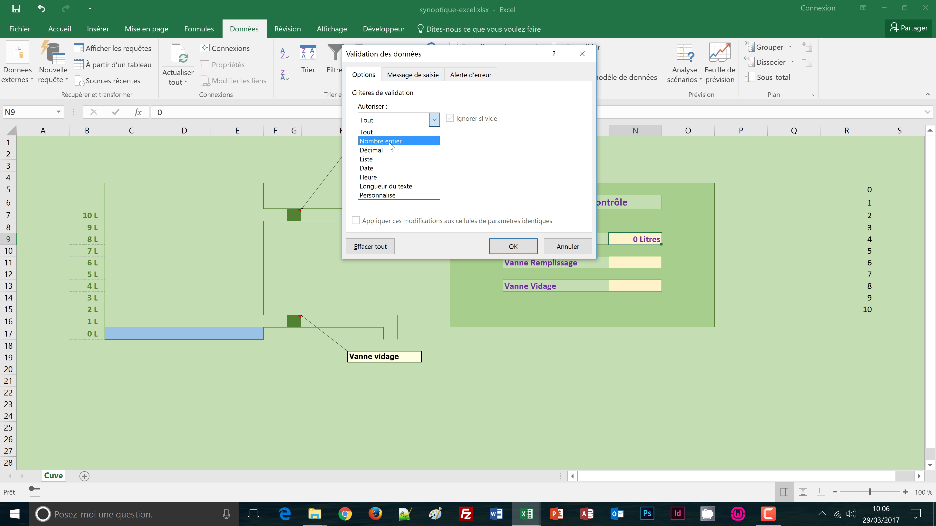
left_click(370, 160)
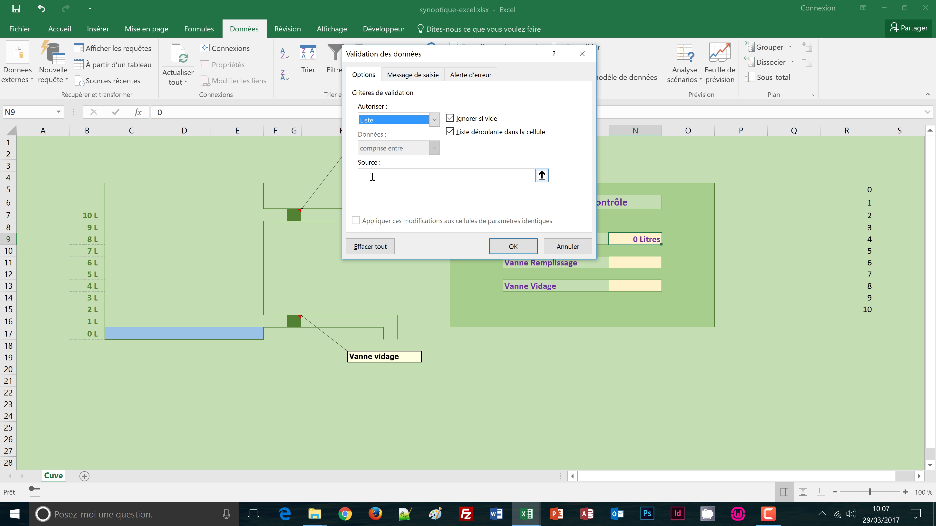
left_click(372, 177)
left_click(868, 191)
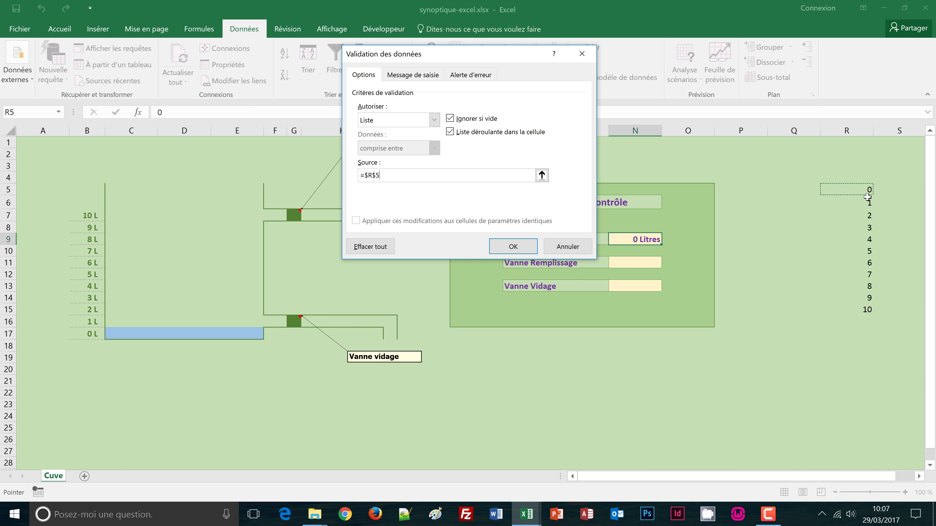
left_click_drag(867, 197, 869, 307)
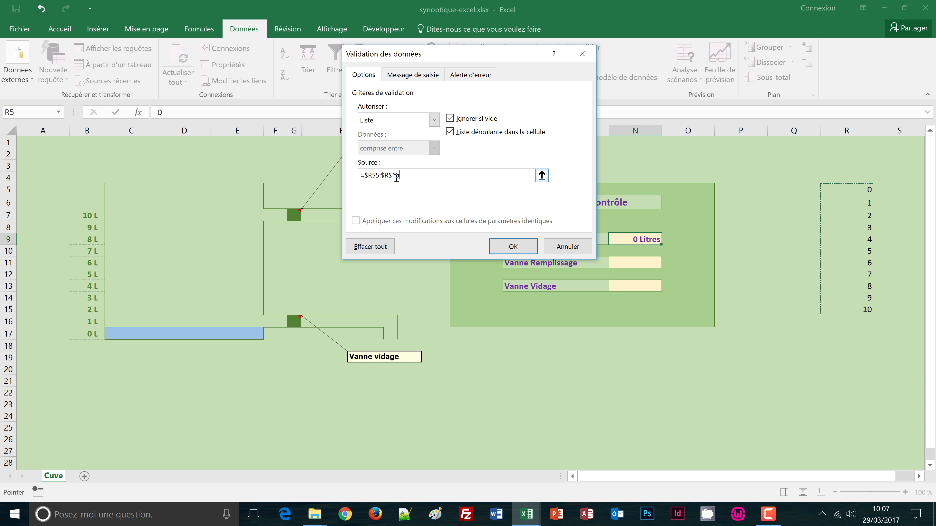
left_click(513, 246)
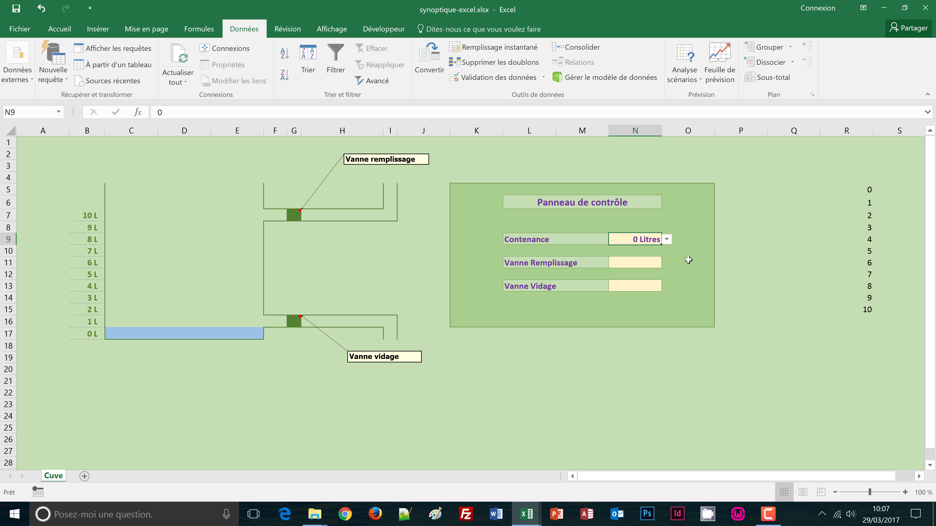
left_click(669, 240)
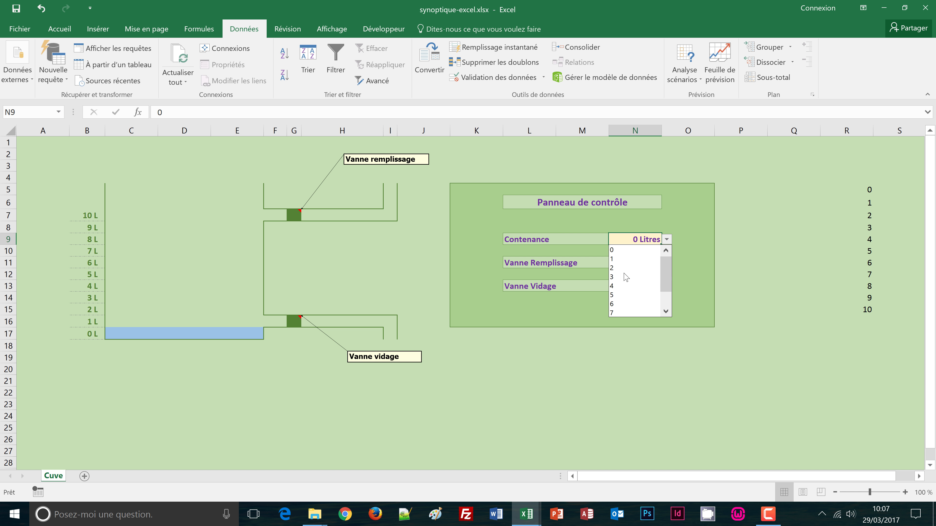
left_click(620, 286)
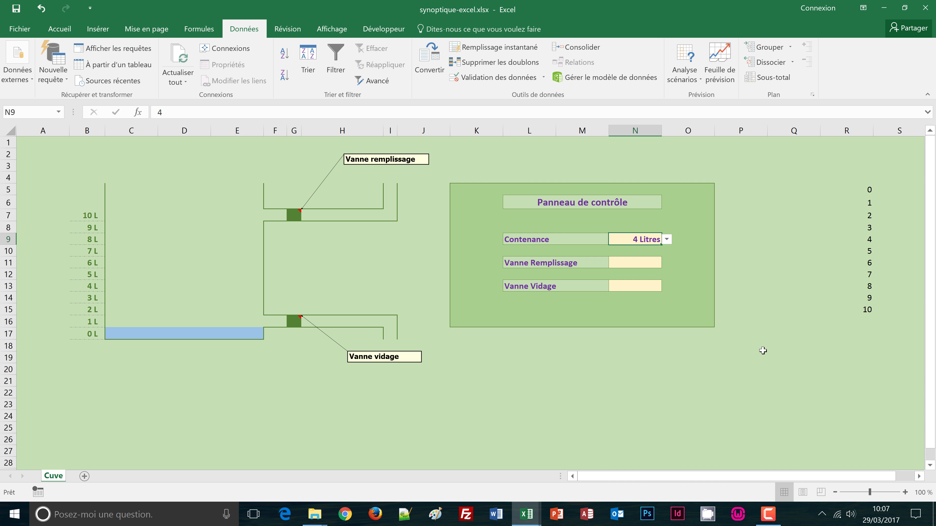
- Hide column R, which holds the source values of the drop-down list
left_click(844, 130)
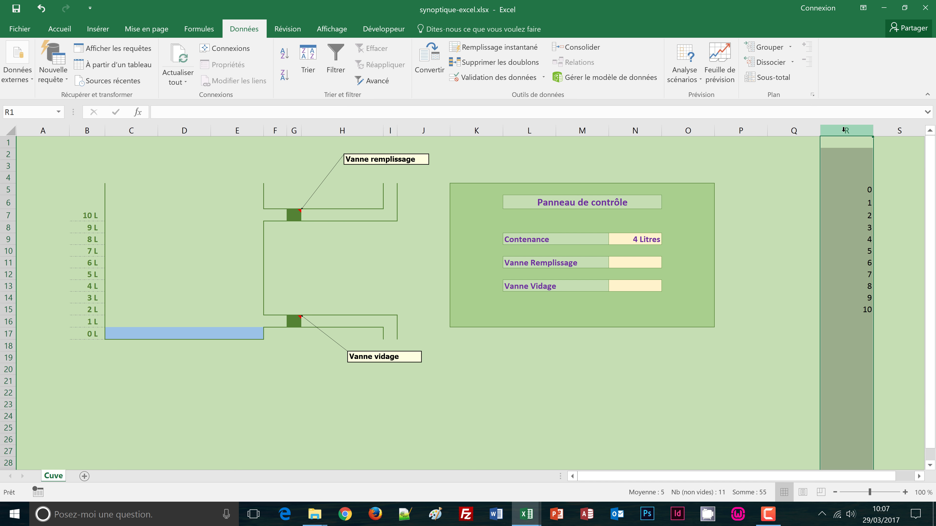
right_click(844, 130)
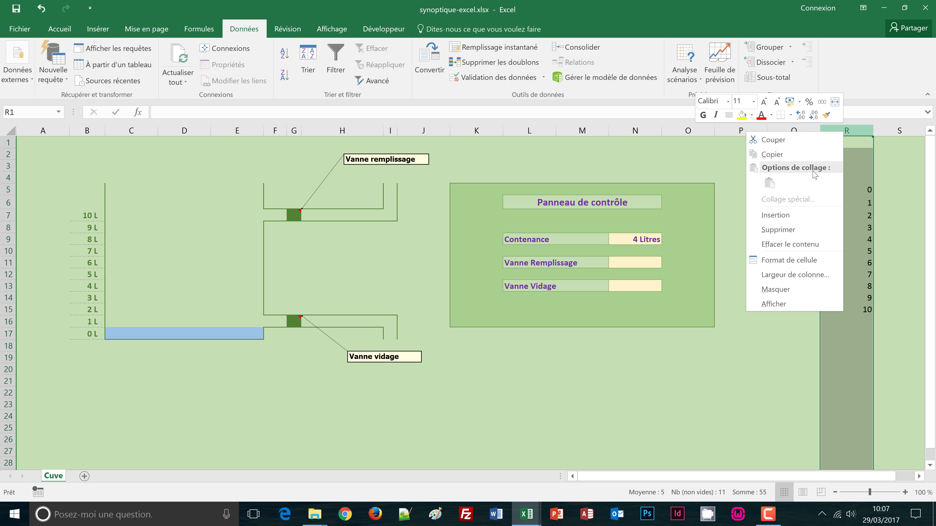
right_click(852, 132)
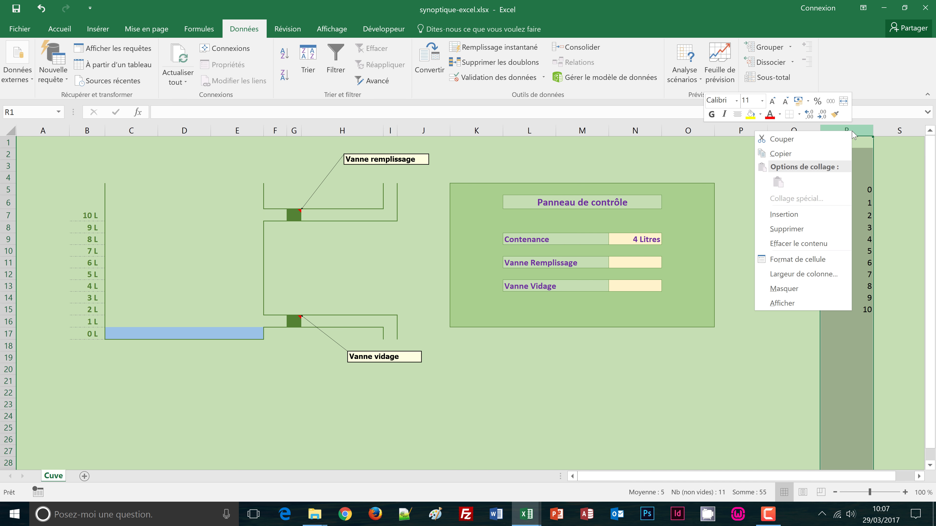
left_click(787, 289)
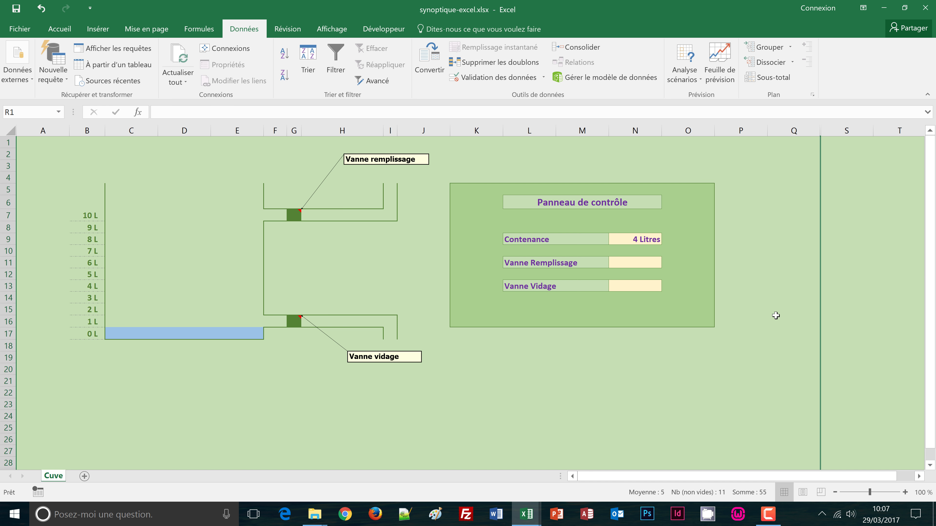
left_click(693, 417)
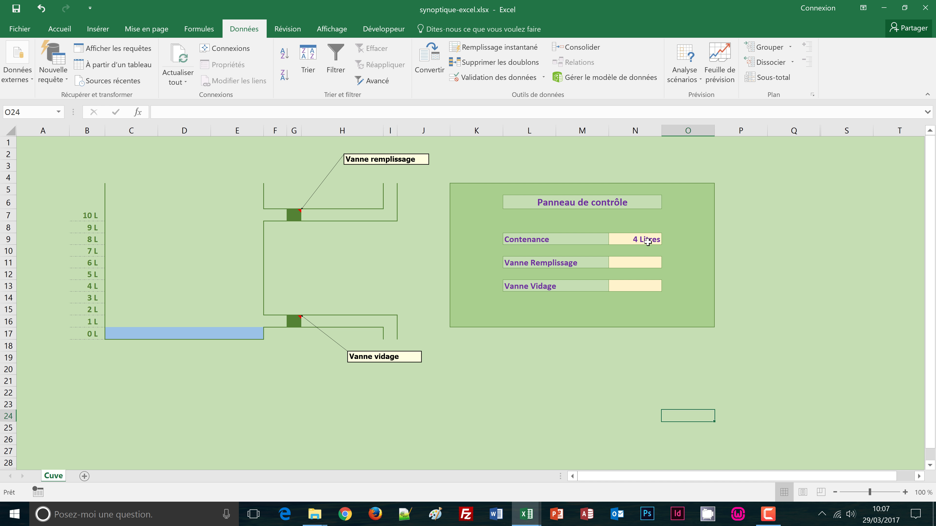
- Choose 8 from the Contenance drop-down list in cell N9
left_click(647, 242)
left_click(667, 239)
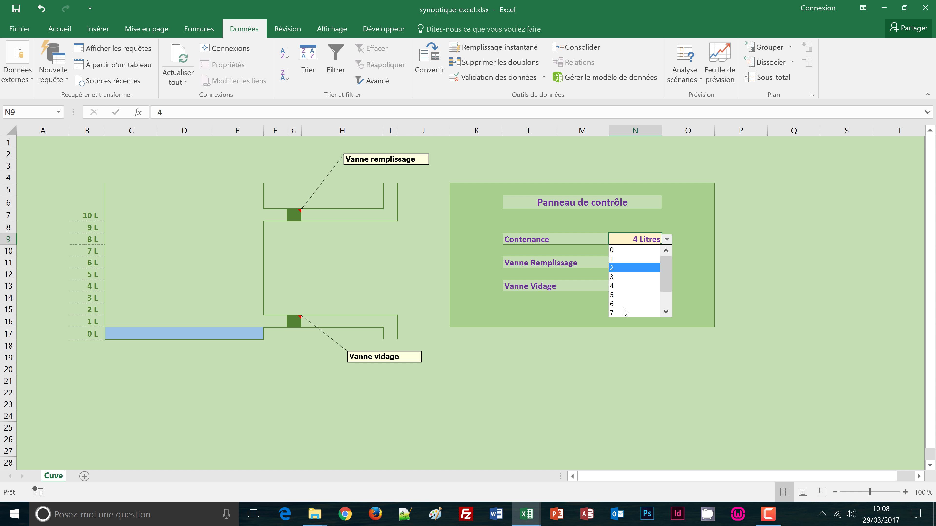
left_click(664, 299)
left_click(663, 343)
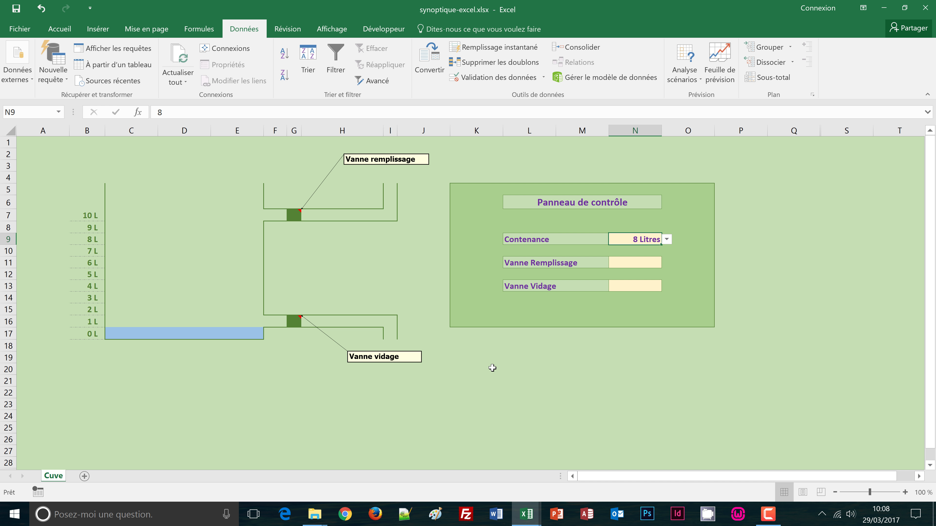
- Check in the ribbon customization options whether the Développeur tab is enabled
left_click(640, 265)
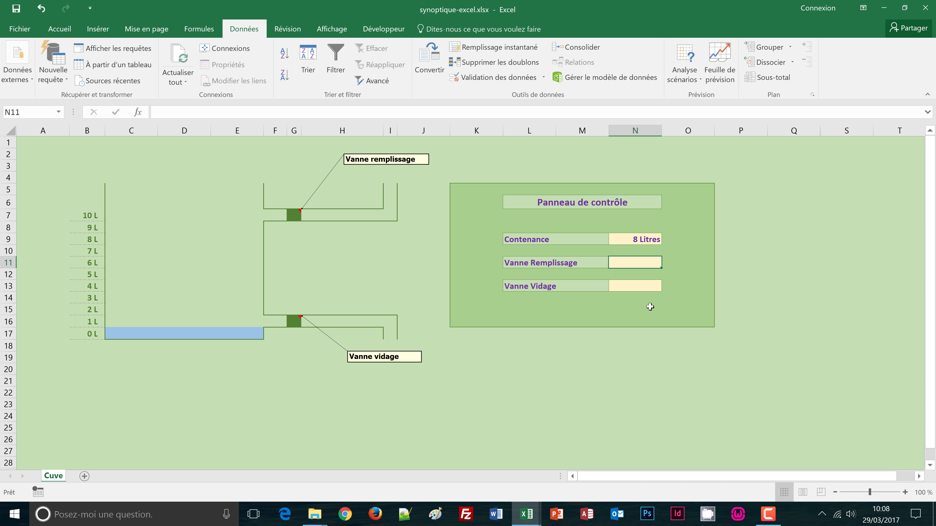
left_click(386, 29)
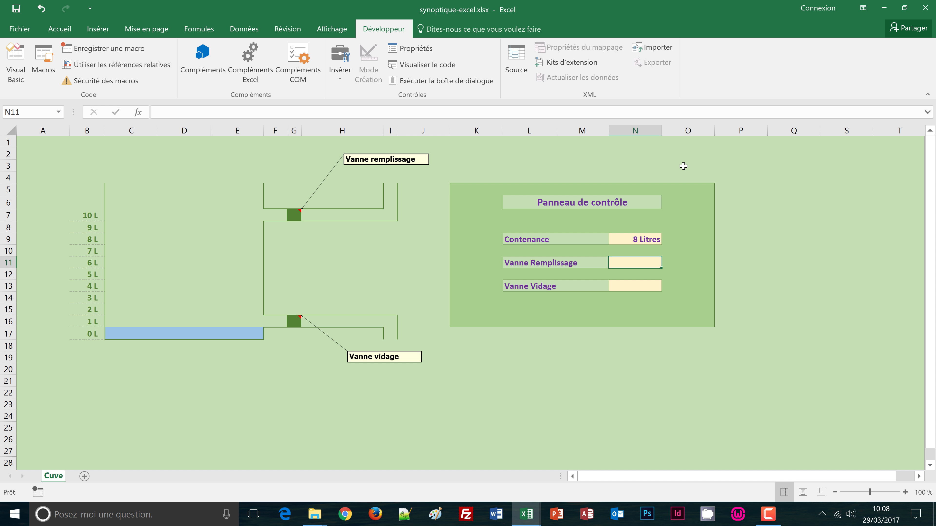
right_click(696, 77)
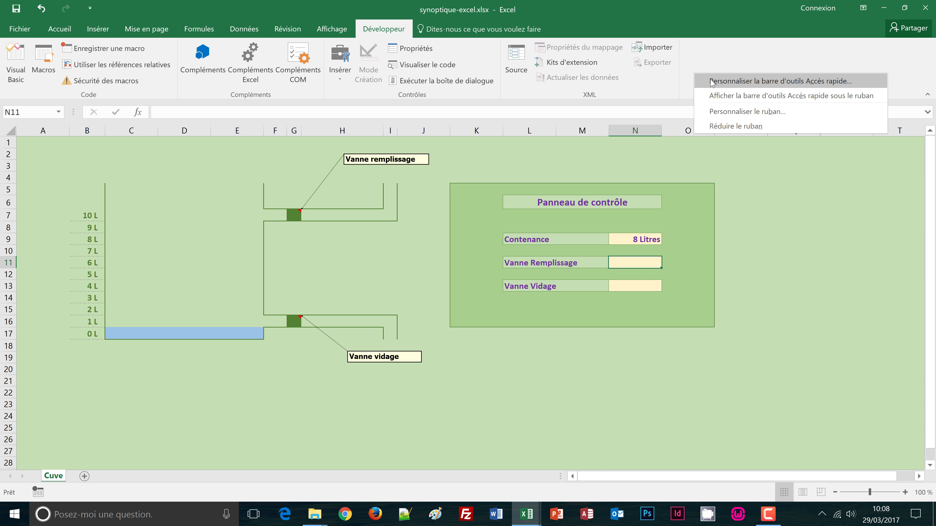
left_click(726, 113)
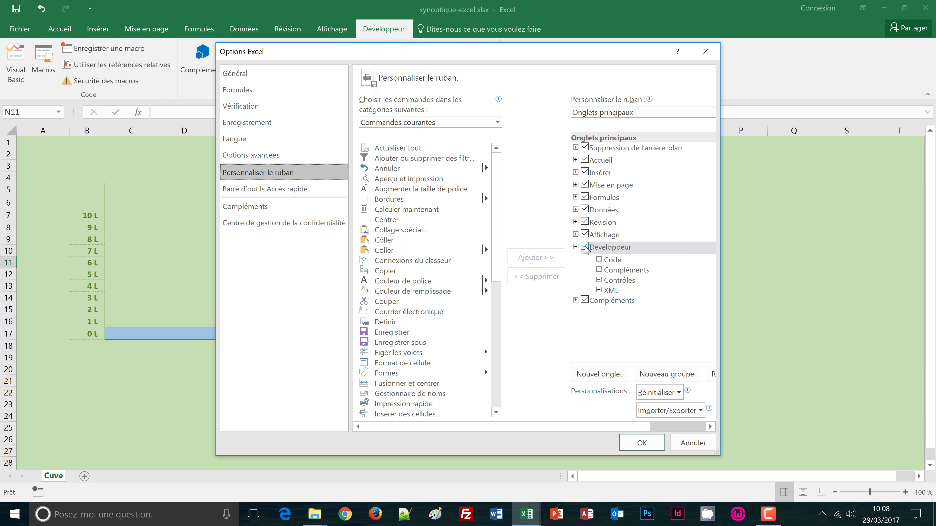
left_click(631, 444)
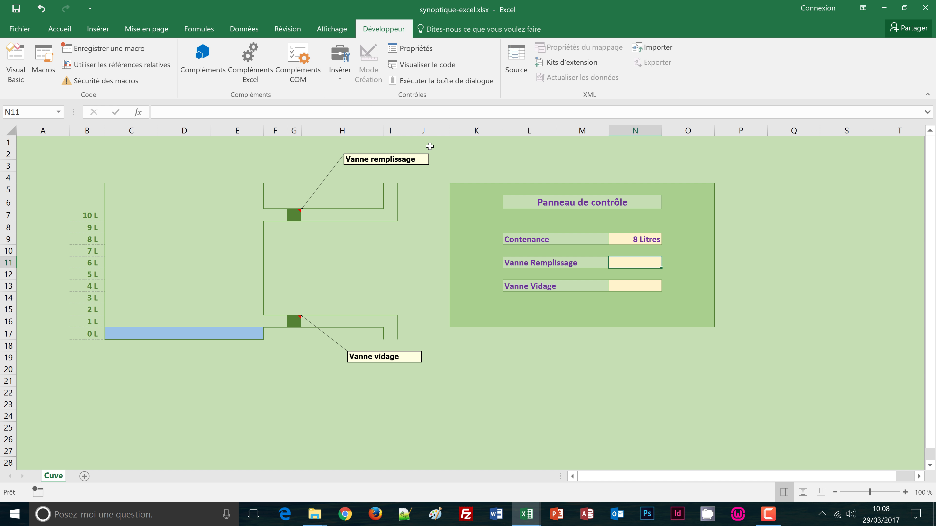
- Draw a checkbox form control inside the Vanne Remplissage value cell N11
left_click(340, 86)
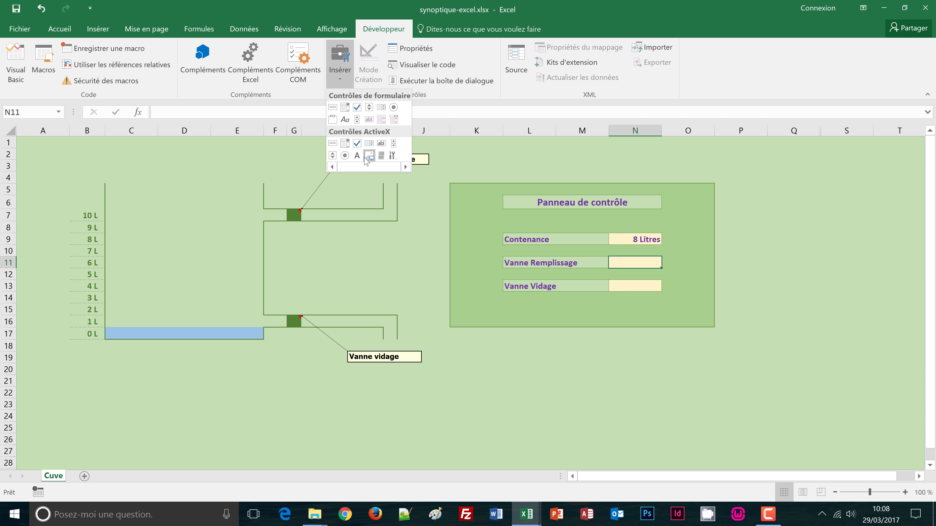
left_click(357, 107)
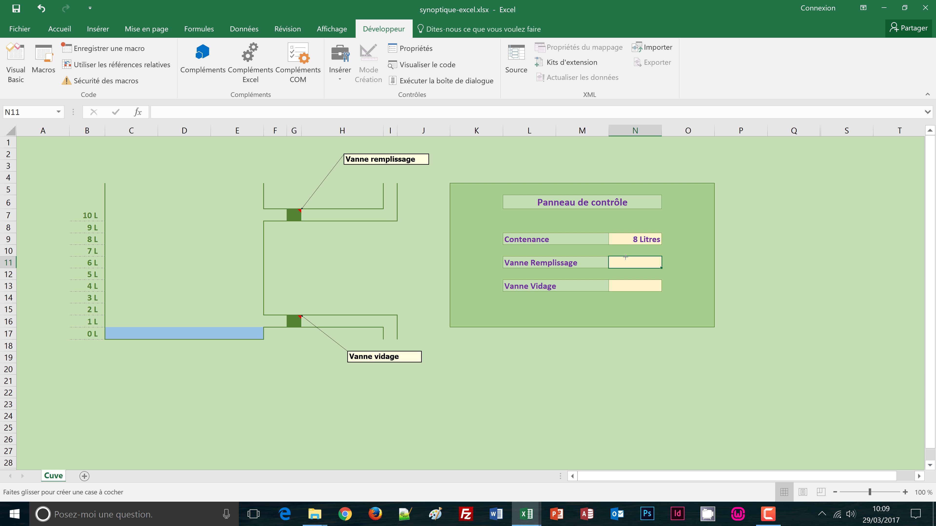
left_click_drag(625, 257, 646, 262)
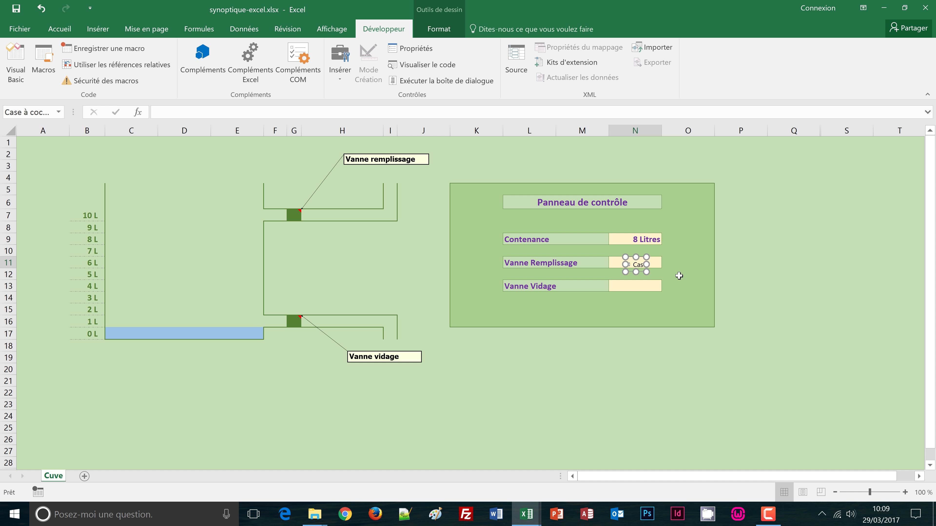
- Delete the caption text of the checkbox in the Vanne Remplissage cell N11, keeping only its box
left_click(733, 275)
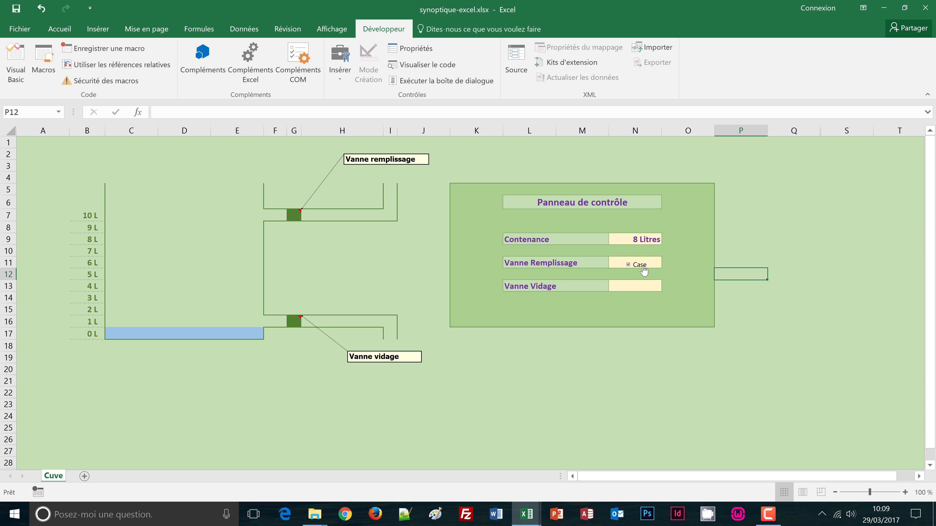
left_click(638, 268)
left_click(639, 268)
left_click(640, 268, "ctrl")
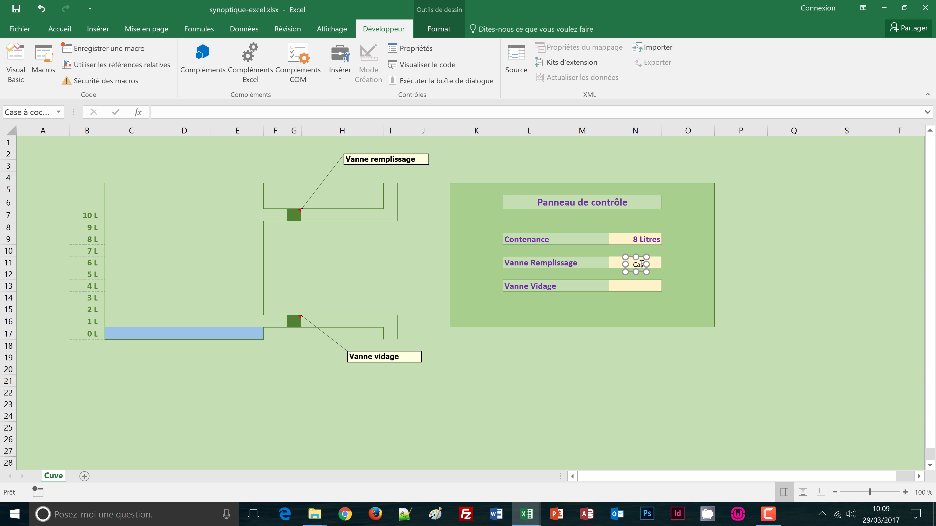
left_click(639, 264)
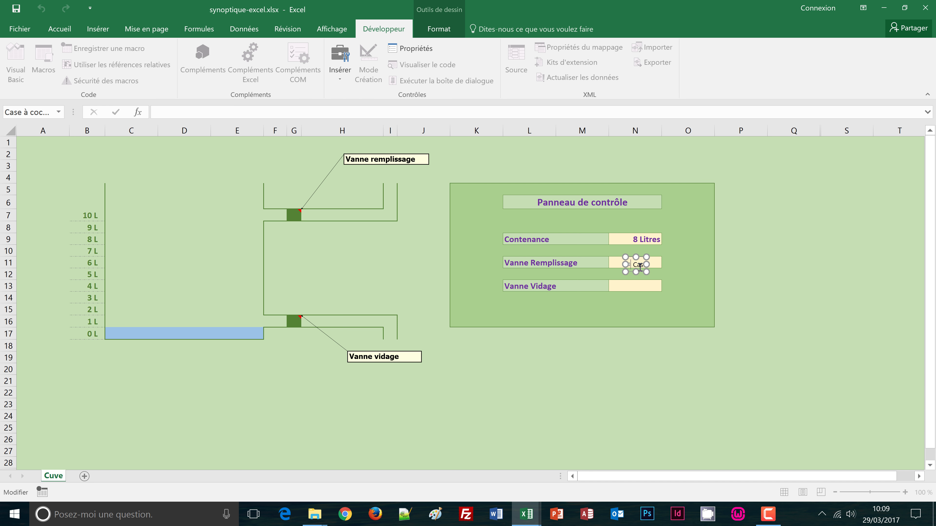
key("Delete")
left_click(741, 299)
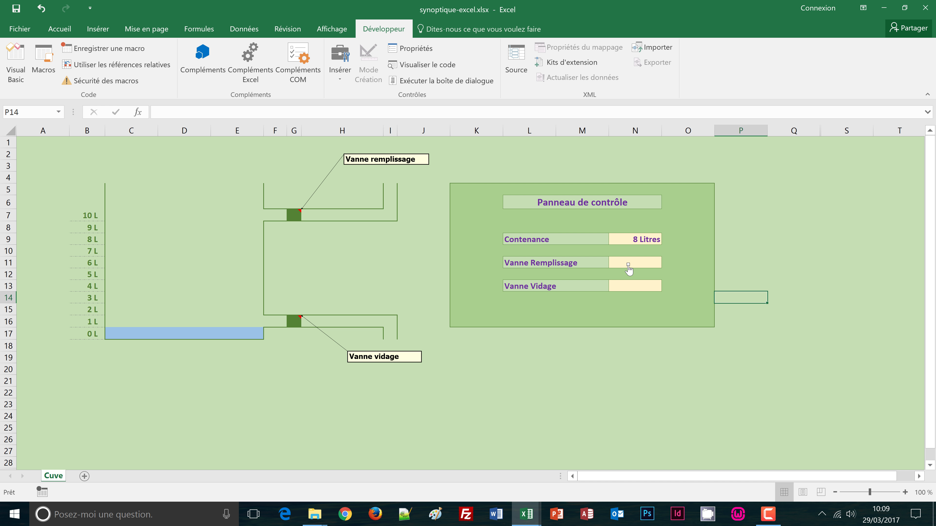
- Select the Vanne Remplissage checkbox and nudge it slightly to the right within cell N11
right_click(628, 268)
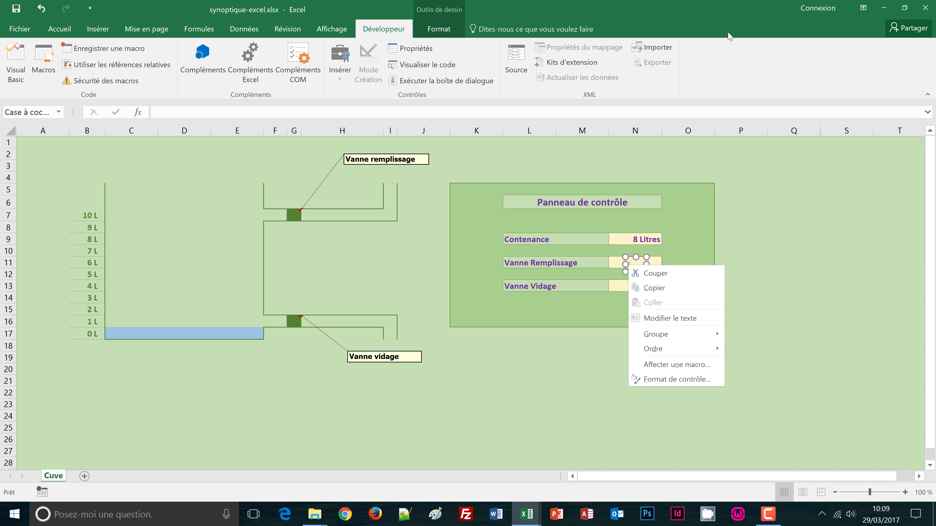
left_click(723, 17)
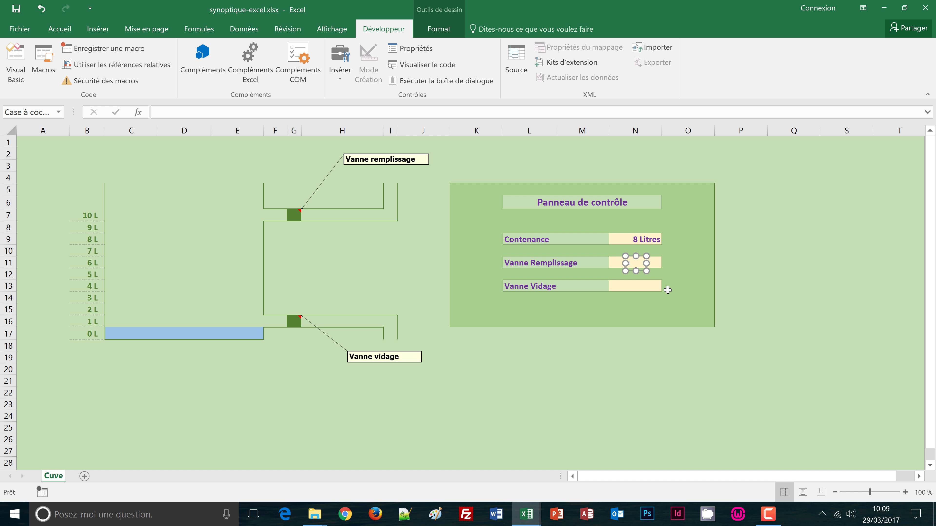
key("Right")
key("Right")
key("Right")
key("Right")
key("Right")
key("Right")
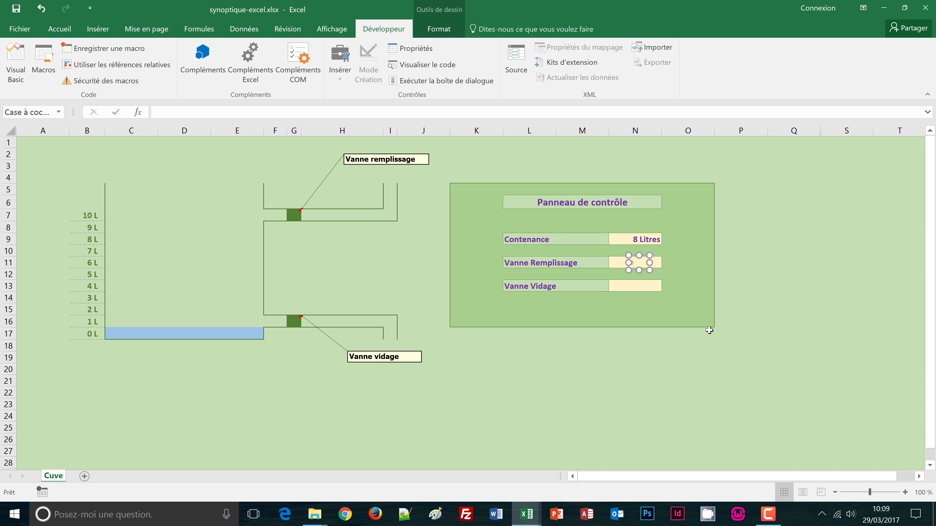
- Duplicate the checkbox and place the copy in the Vanne Vidage cell N13, aligned under the original
key("ctrl+d")
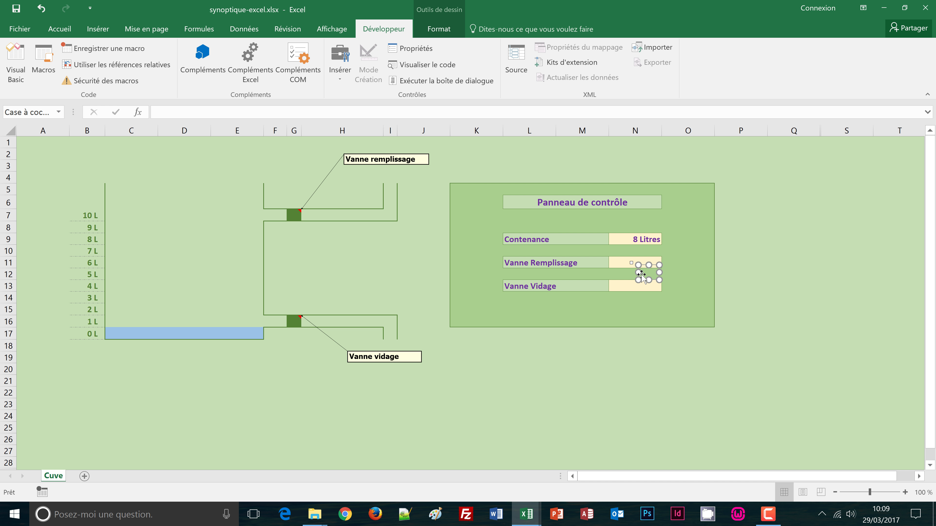
left_click_drag(637, 275, 632, 287)
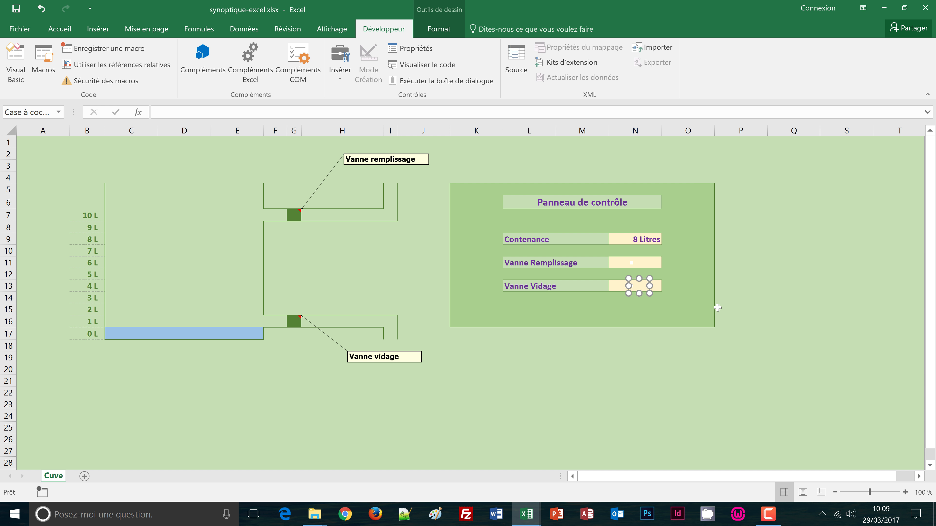
left_click(742, 309)
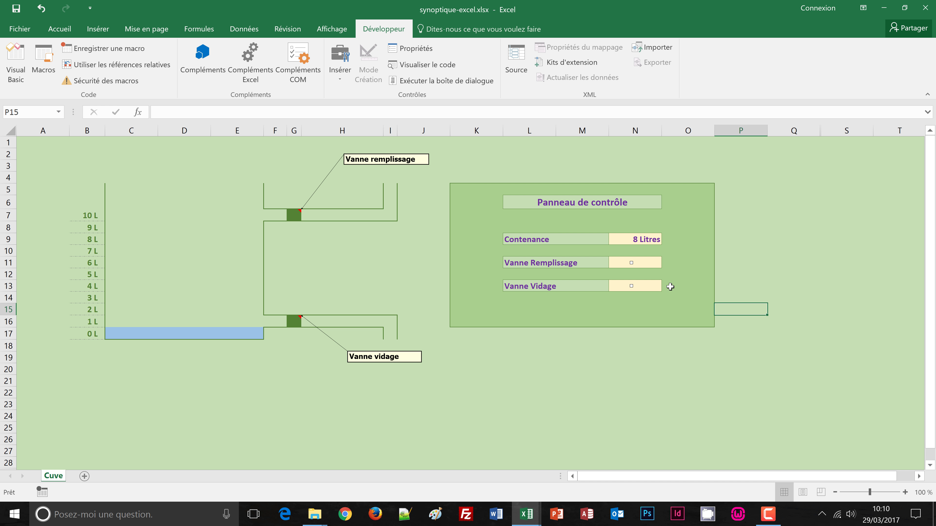
- Link the Vanne Remplissage checkbox to cell S3 and test the link by ticking and unticking it
right_click(632, 265)
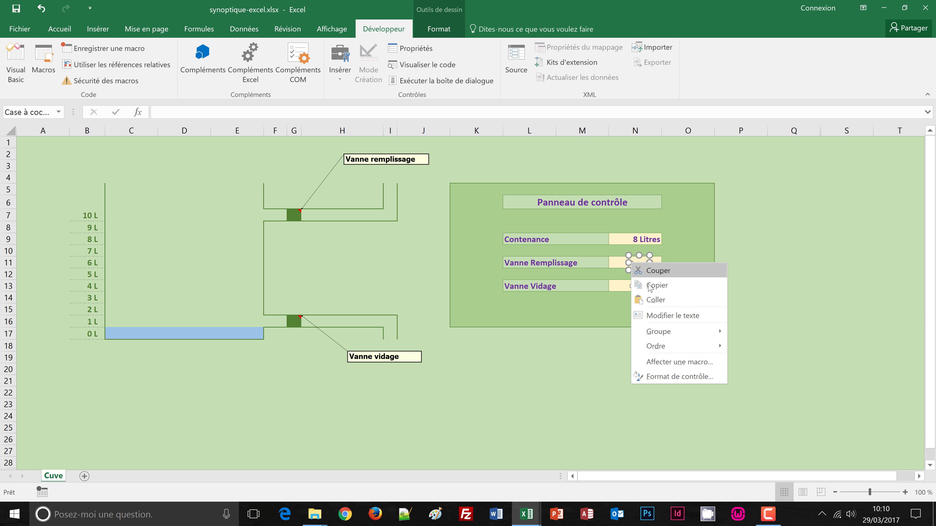
left_click(657, 377)
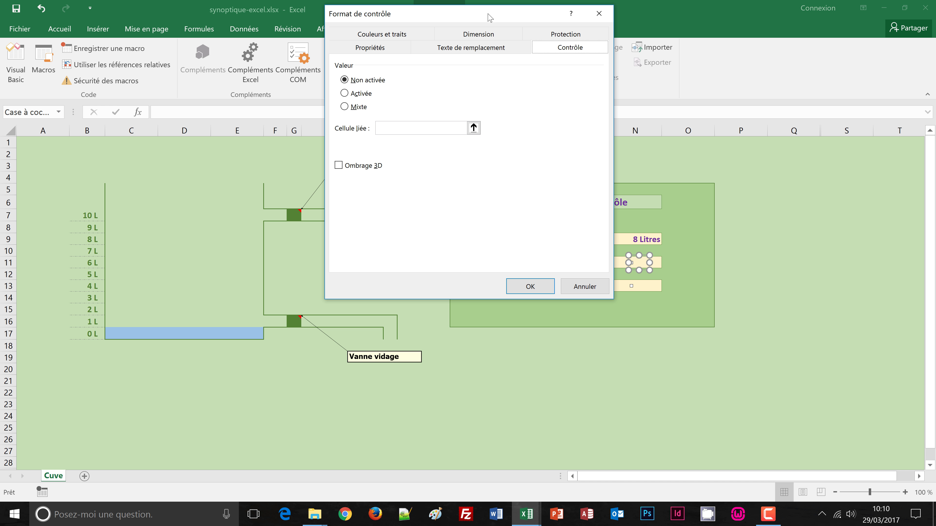
left_click_drag(487, 15, 519, 108)
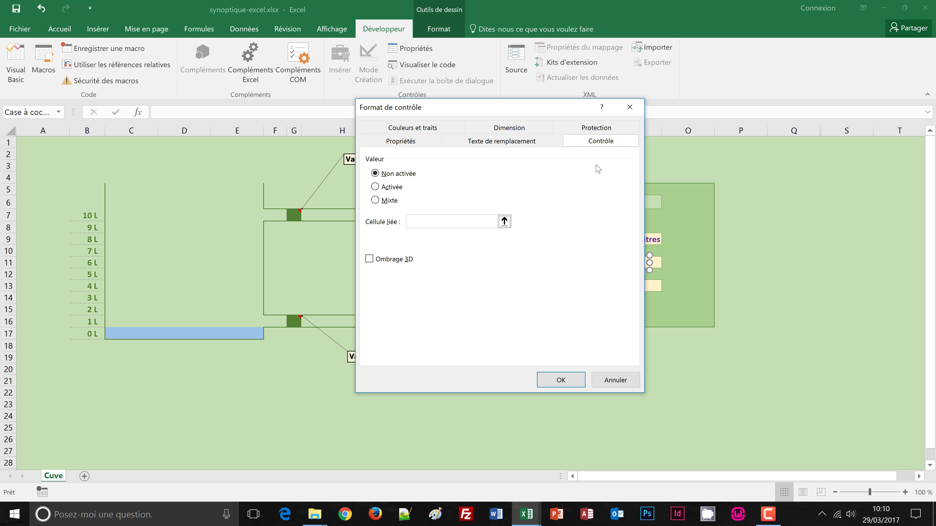
left_click(416, 221)
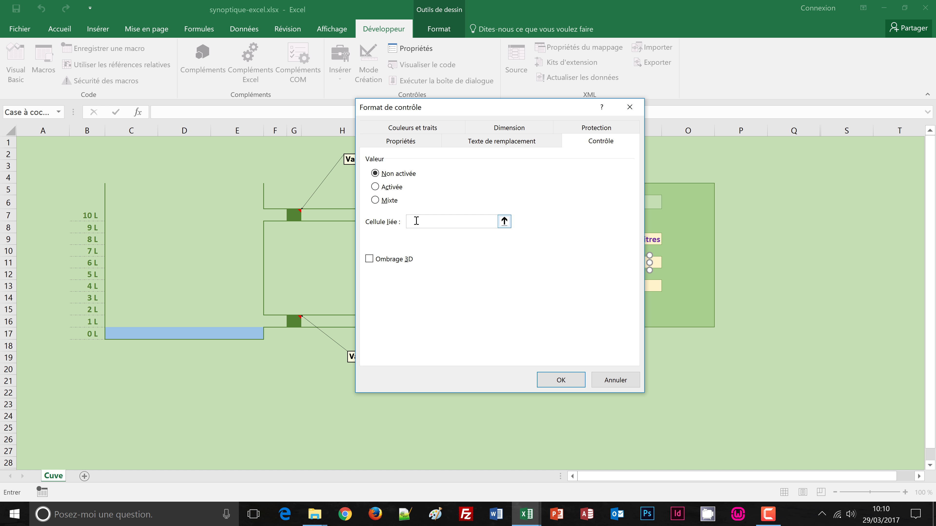
left_click(849, 171)
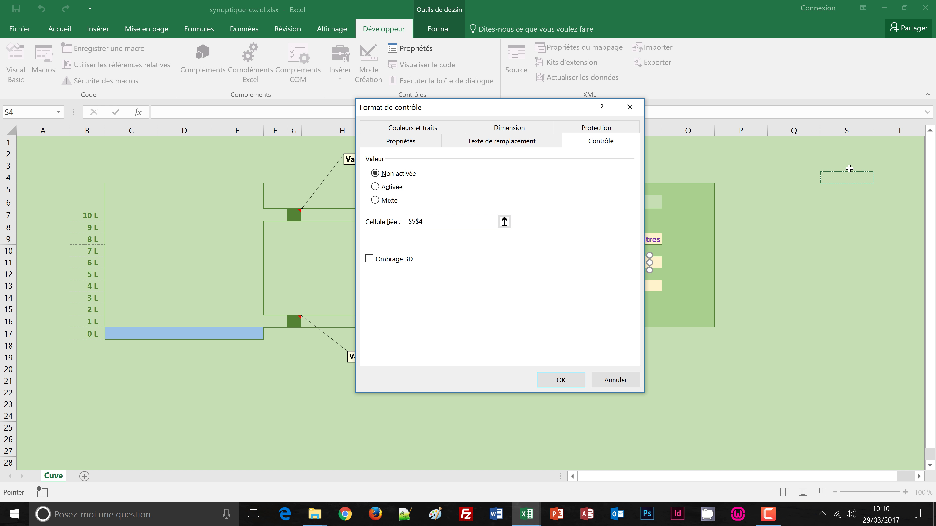
left_click(846, 165)
left_click(552, 381)
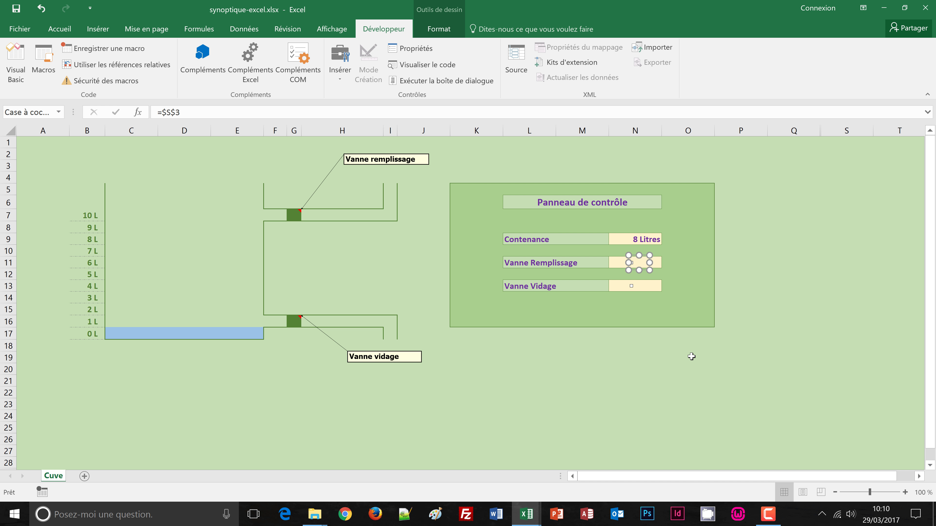
left_click(691, 357)
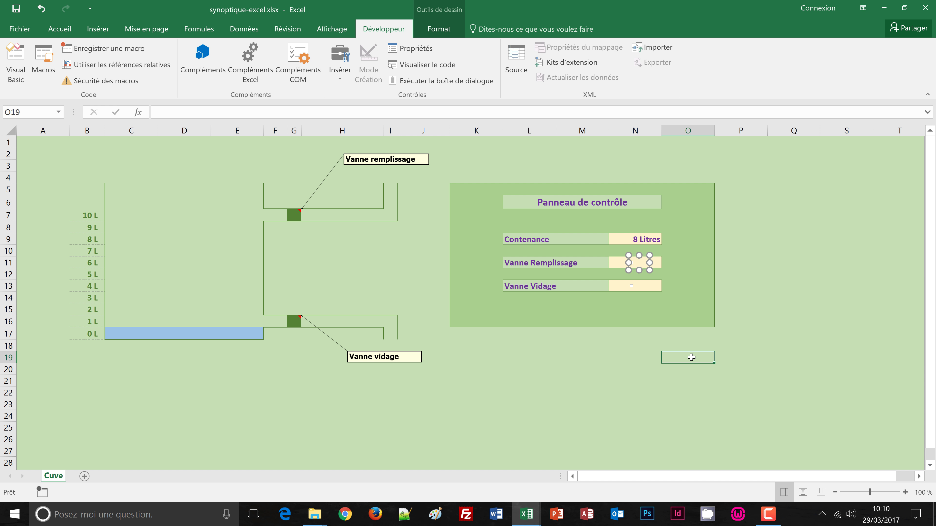
left_click(632, 264)
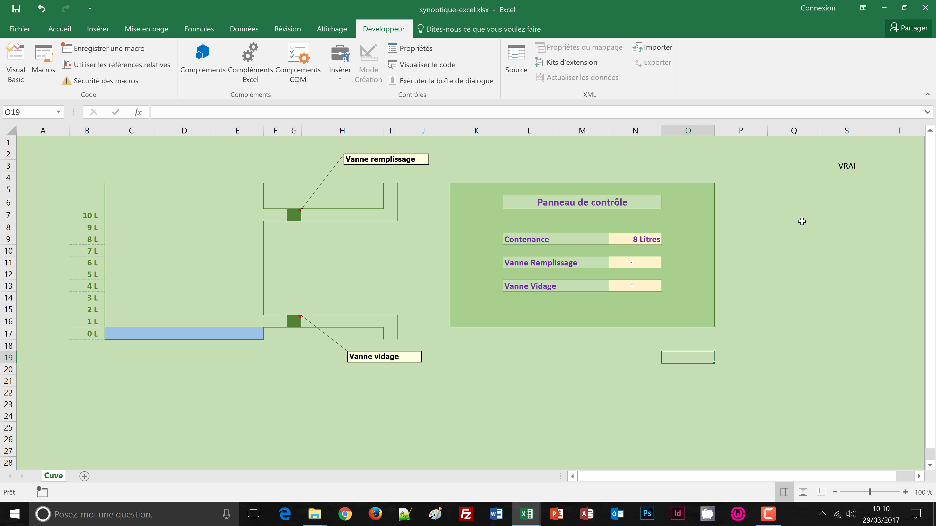
left_click(631, 263)
- Link the Vanne Vidage checkbox to cell S4 and test the link by ticking and unticking it
right_click(631, 290)
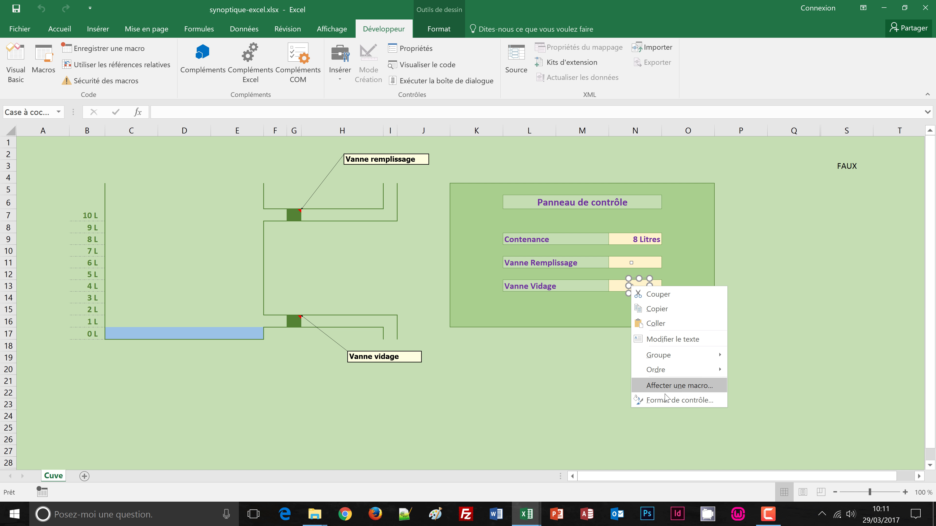
left_click(666, 404)
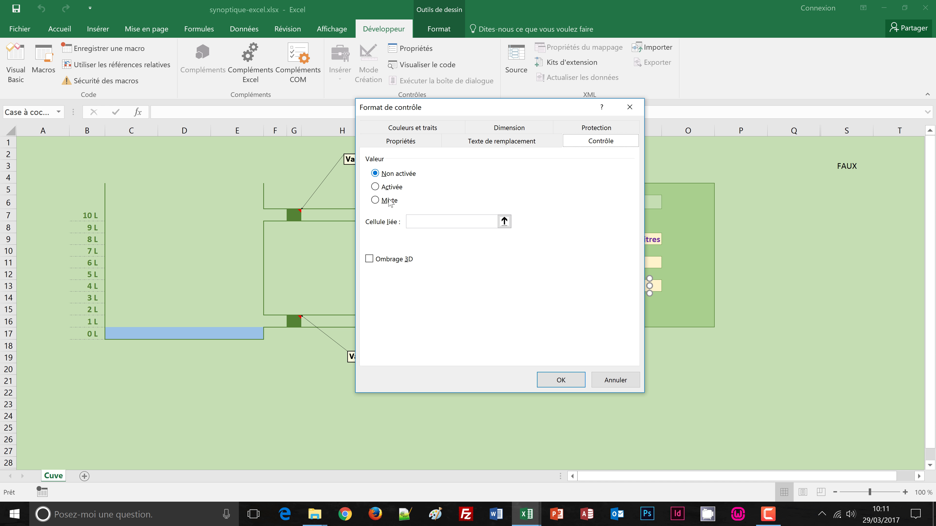
left_click(419, 222)
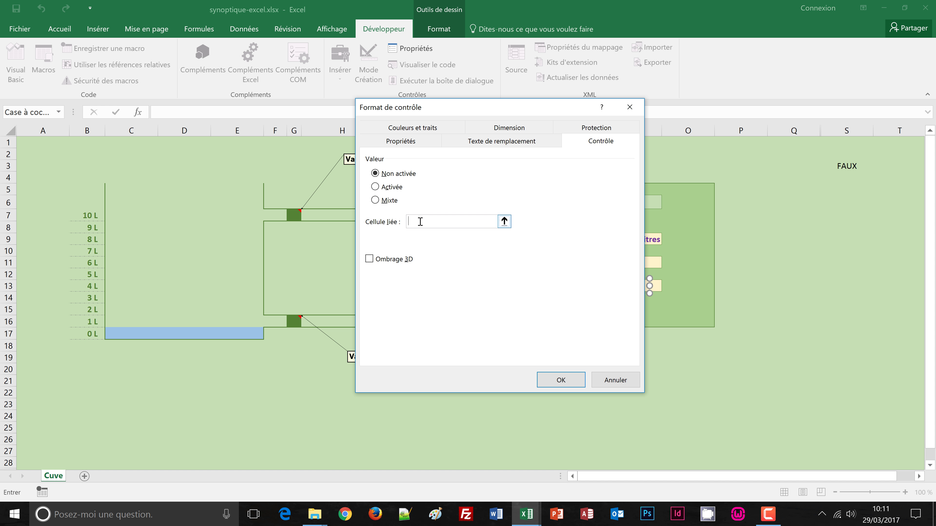
left_click(846, 176)
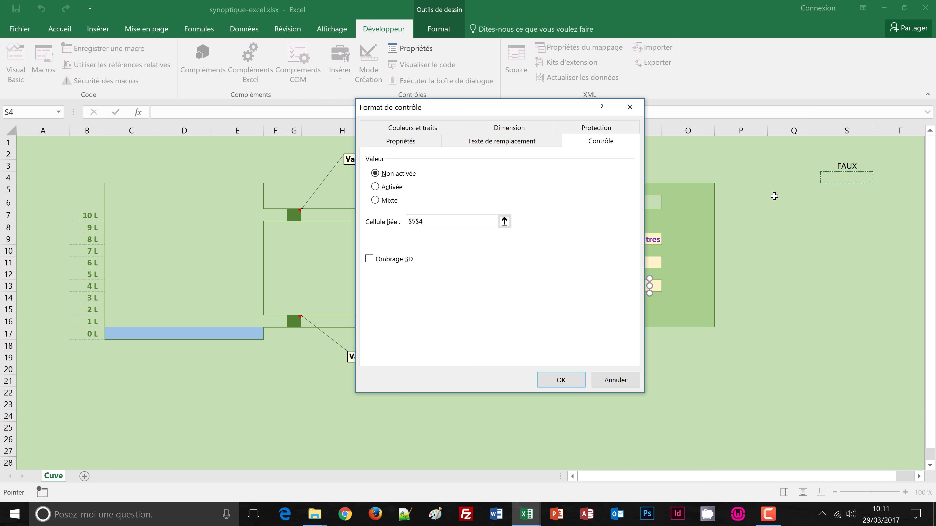
left_click(571, 384)
left_click(645, 395)
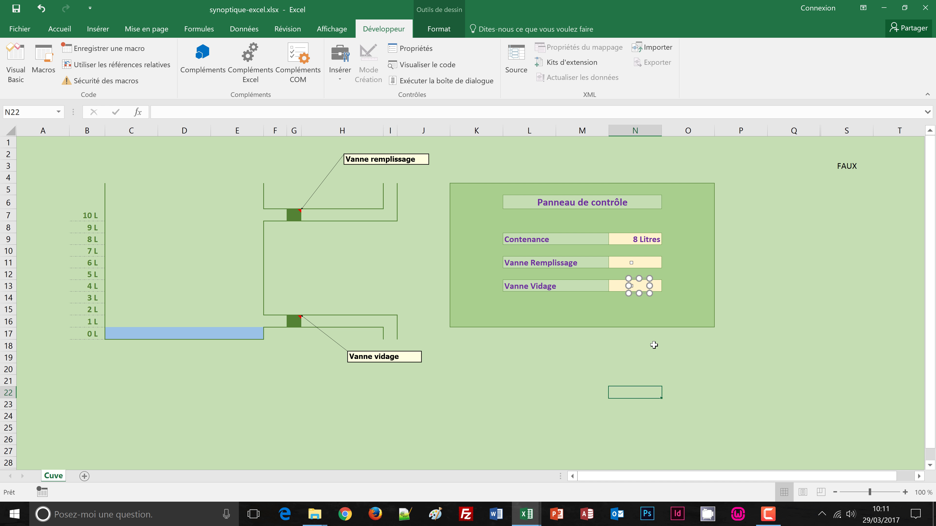
left_click(632, 287)
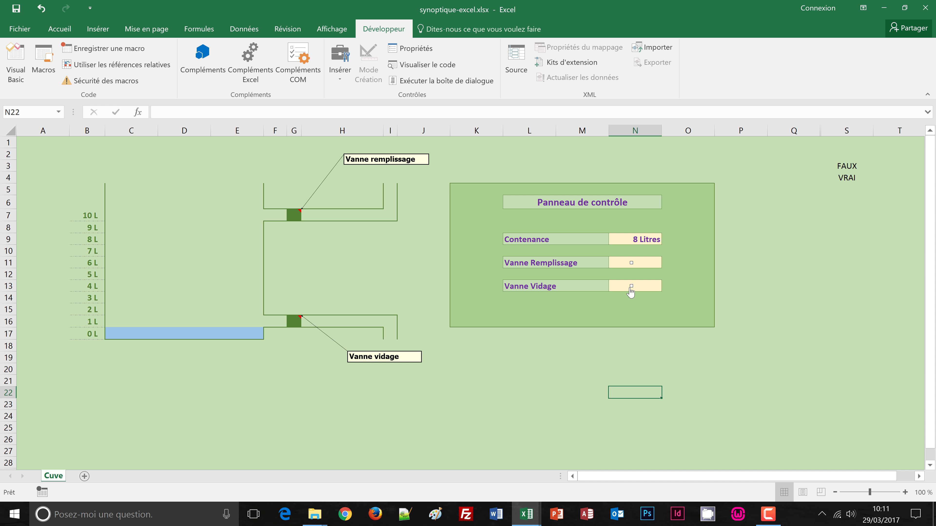
left_click(631, 287)
- Start a formula-based conditional formatting rule for the inlet pipe cells H7:I7 and I5:I6 with the condition =$N$9>0
left_click(63, 31)
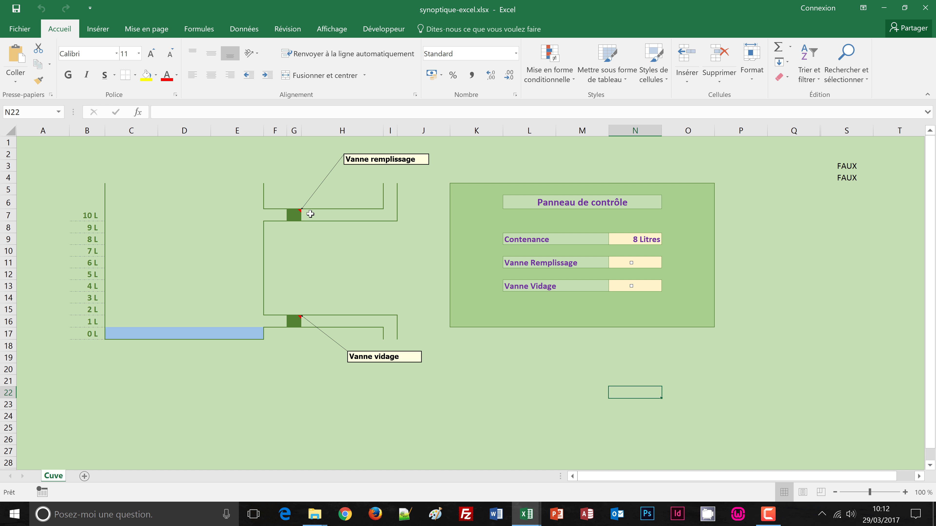
left_click_drag(310, 214, 392, 199)
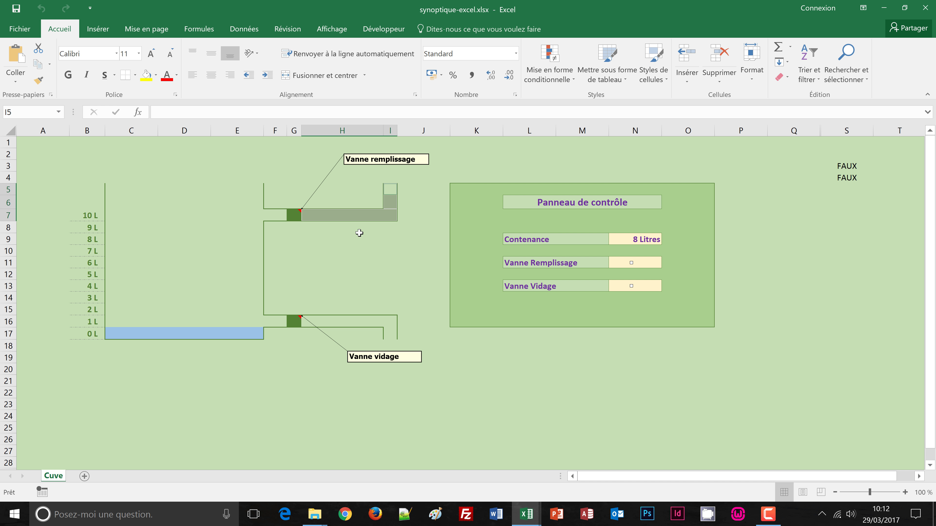
left_click(572, 81)
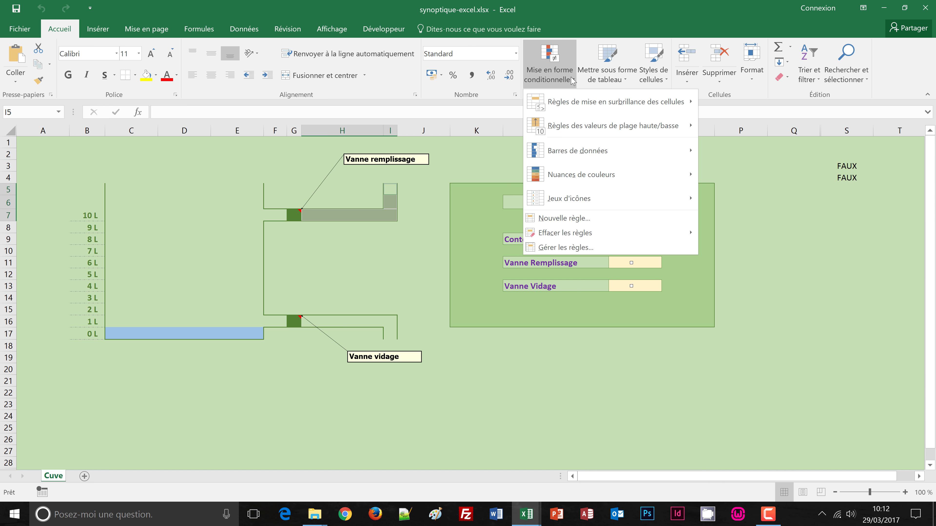
left_click(566, 219)
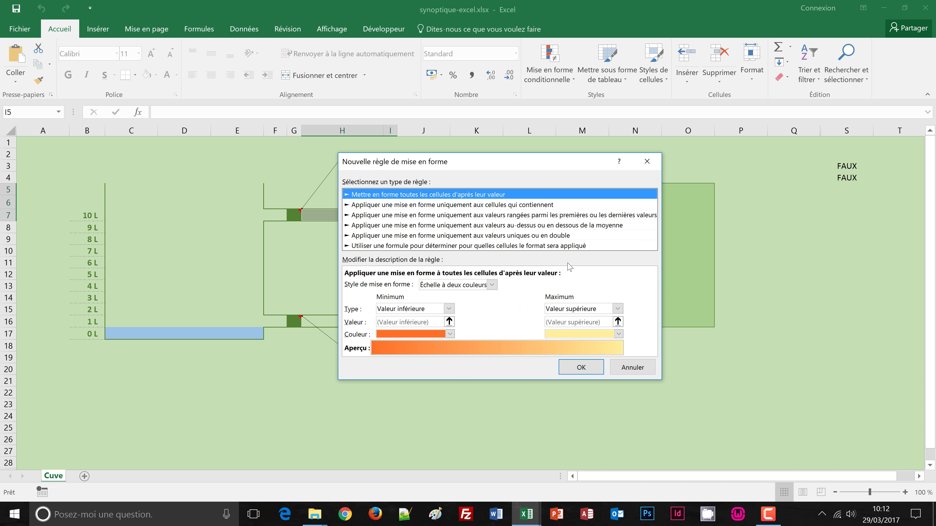
left_click(369, 246)
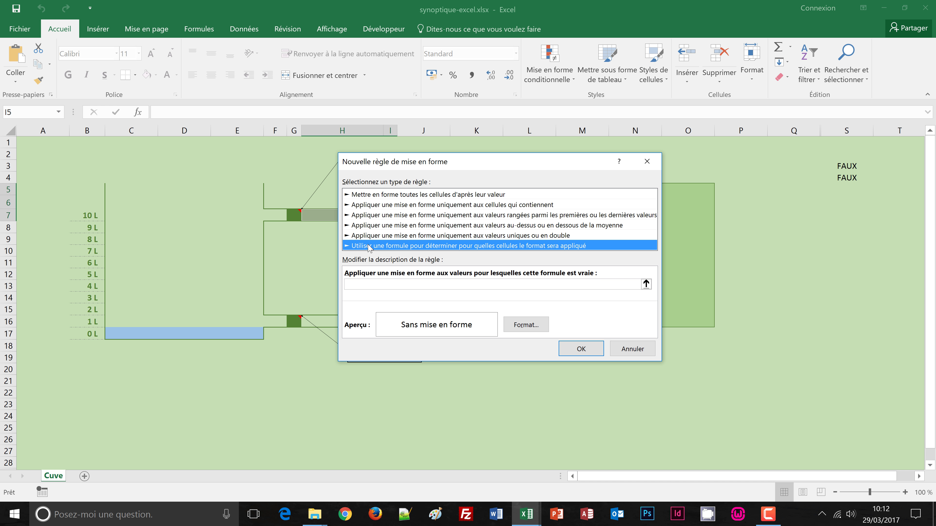
left_click(371, 286)
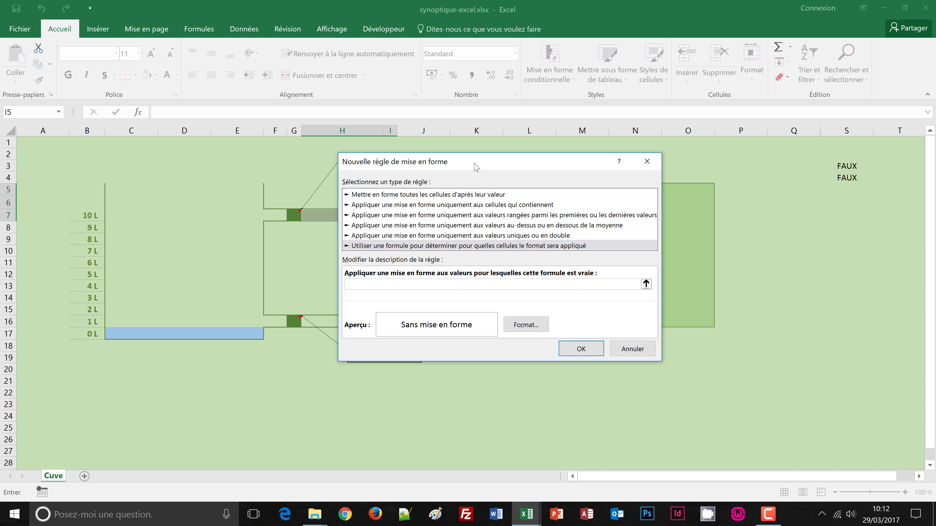
left_click_drag(475, 162, 387, 264)
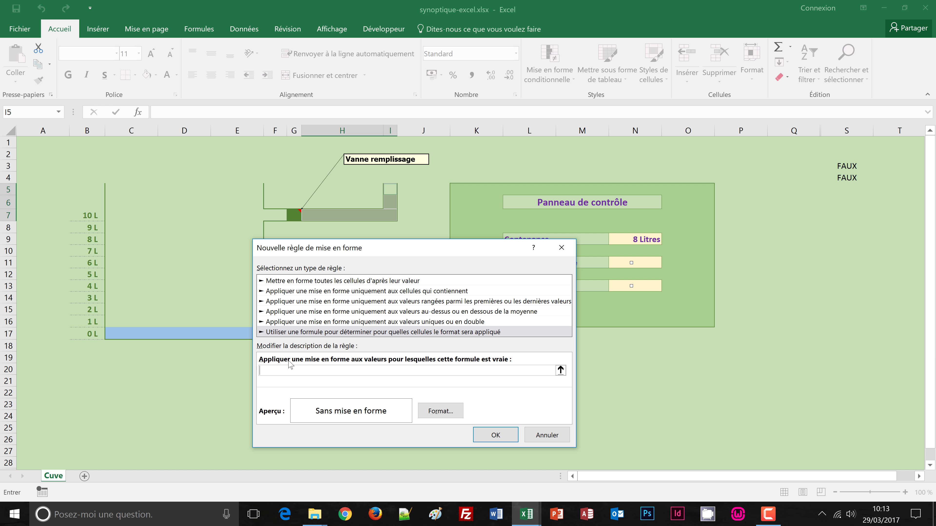
left_click(634, 239)
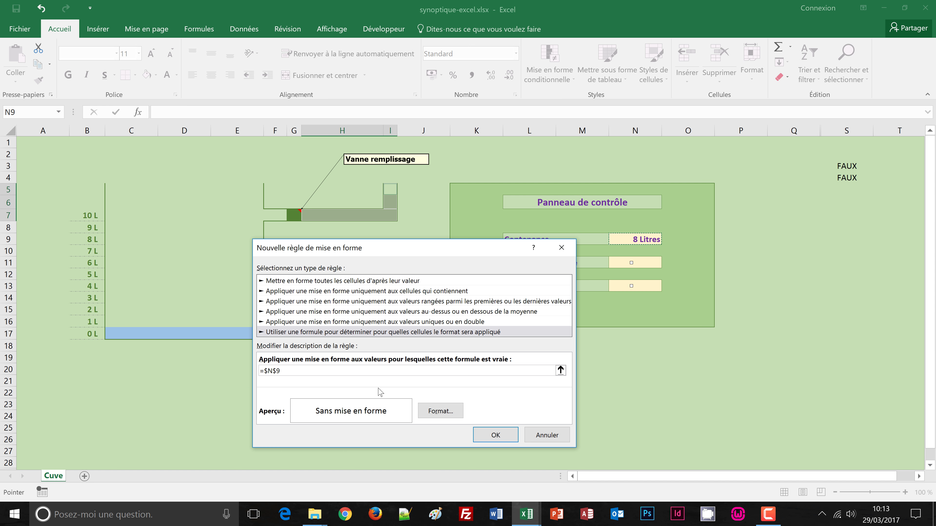
type(">0")
- Give the inlet pipe rule a light blue background fill and apply it to the pipe cells
left_click(436, 412)
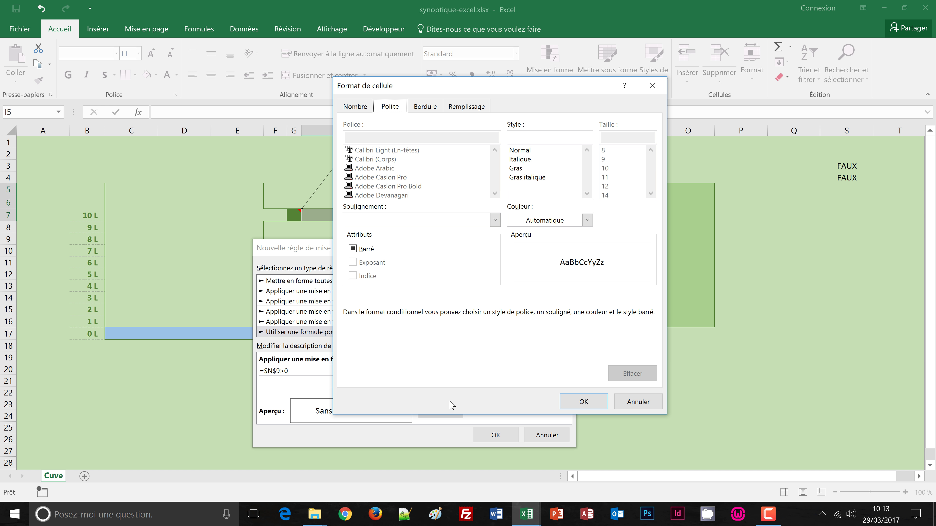
left_click(470, 109)
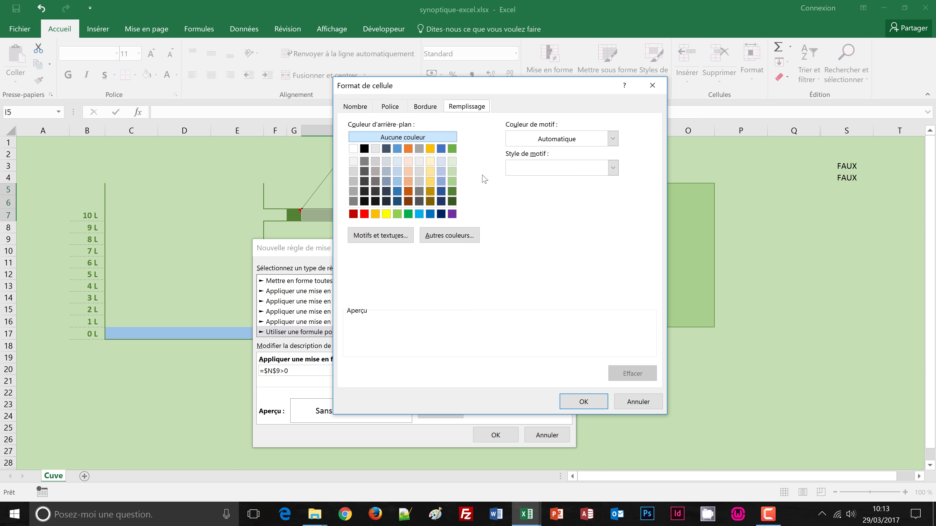
left_click(397, 172)
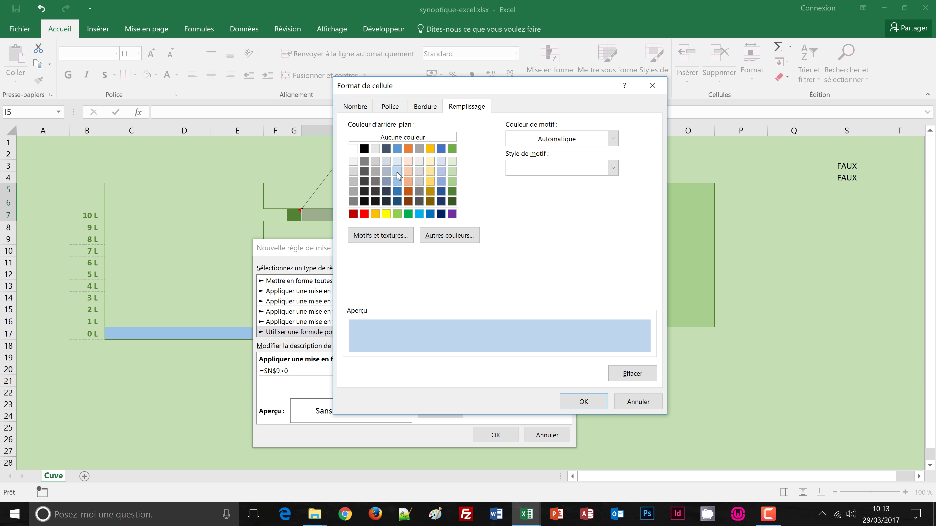
left_click(583, 401)
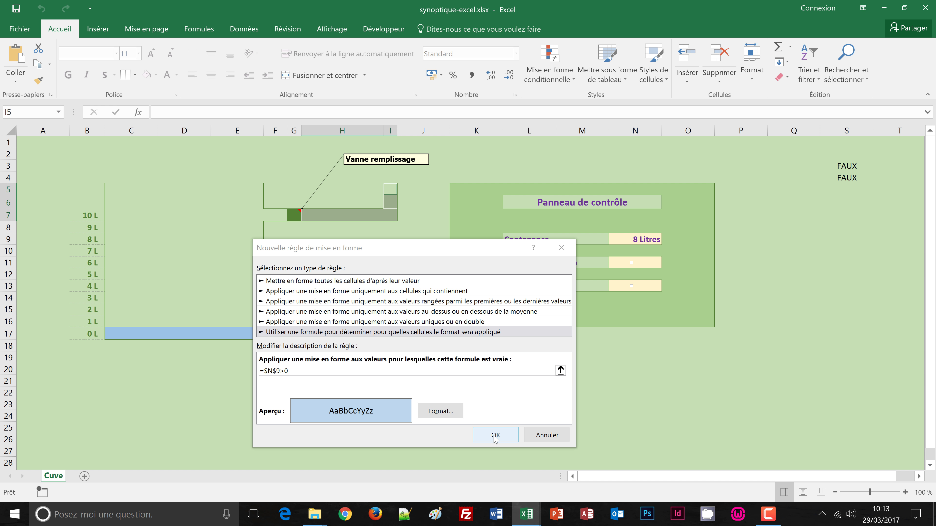
left_click(496, 435)
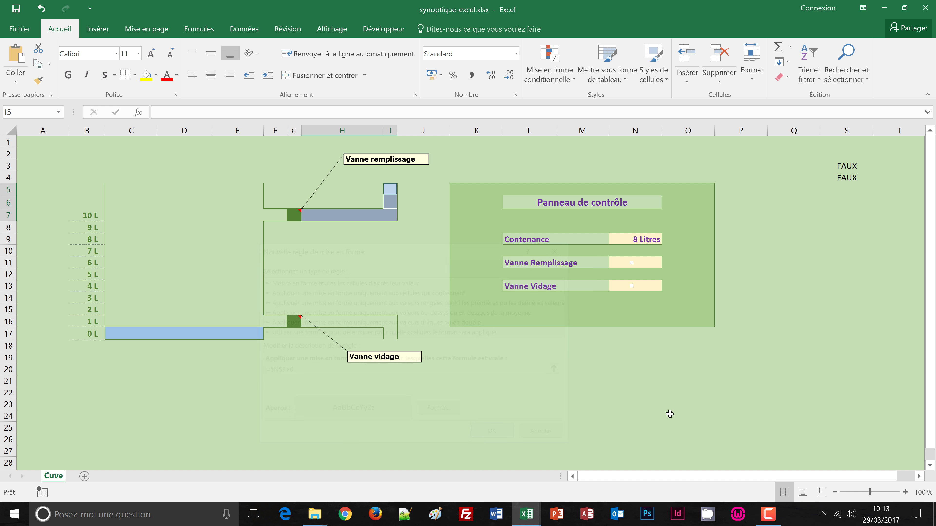
left_click(670, 415)
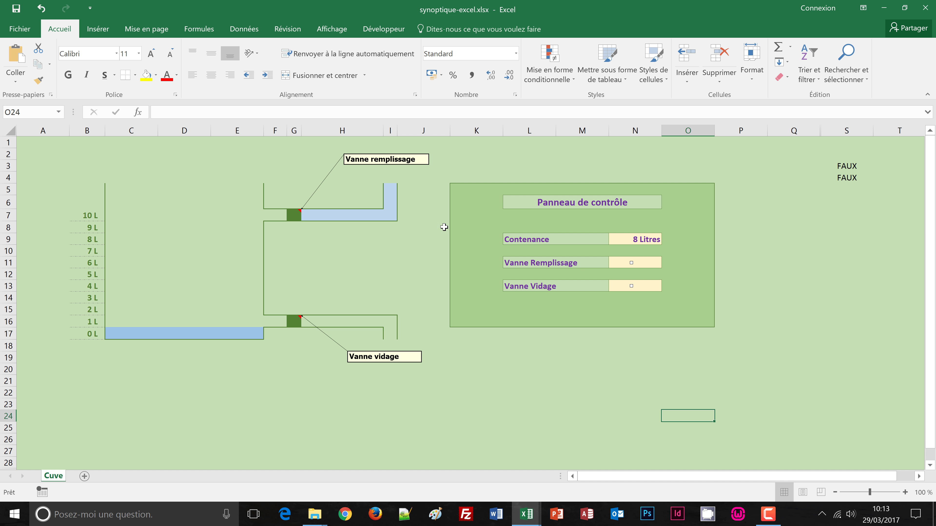
- Test the inlet pipe rule by setting the Contenance value in N9 to 0, then to 3
left_click(652, 241)
left_click(666, 240)
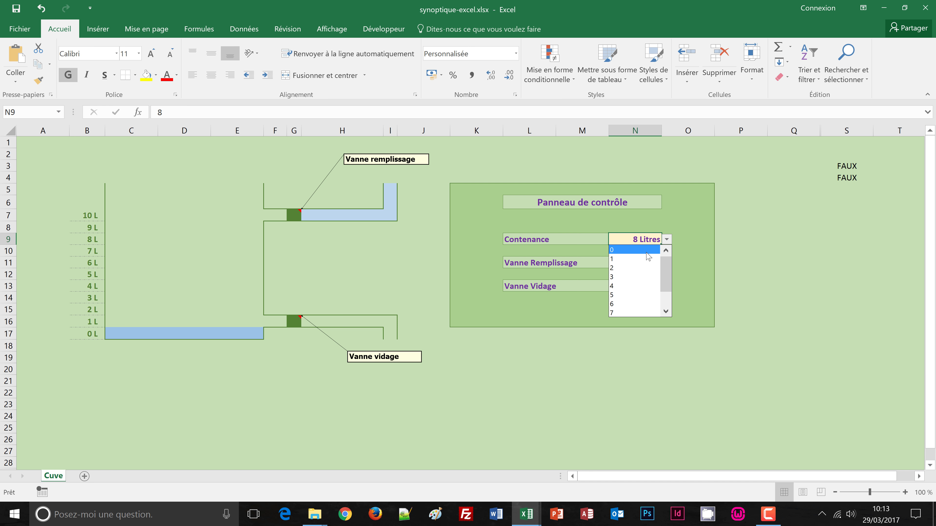
left_click(646, 252)
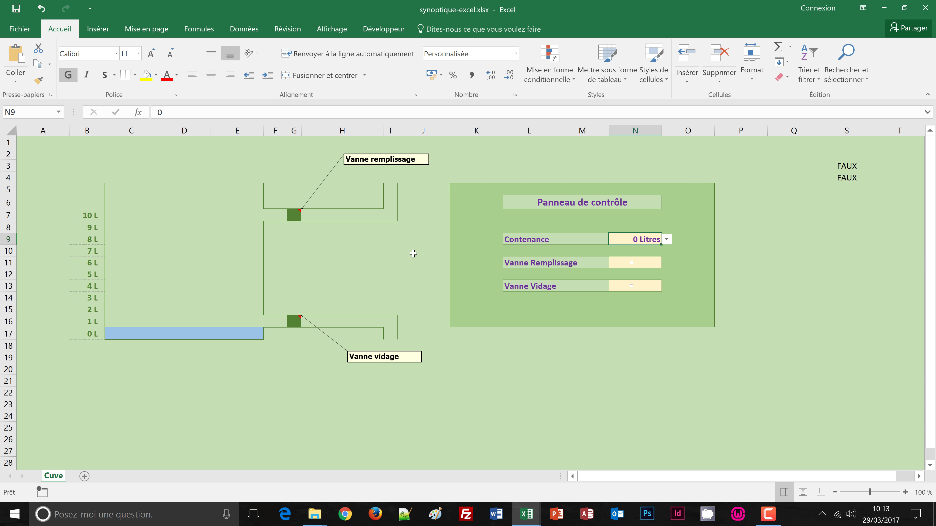
left_click(667, 240)
left_click(632, 277)
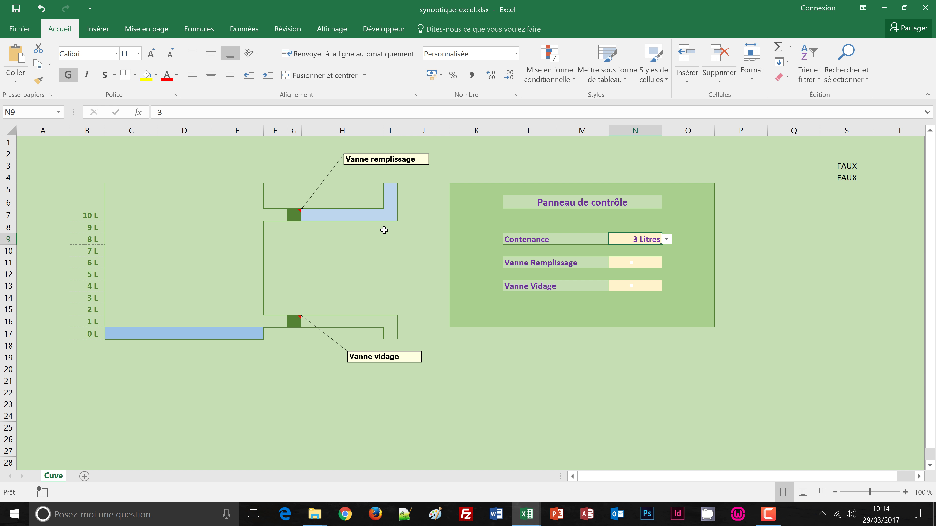
- Start a formula-based conditional formatting rule for the filling valve and pipe cells F7:G7
left_click_drag(295, 217, 279, 217)
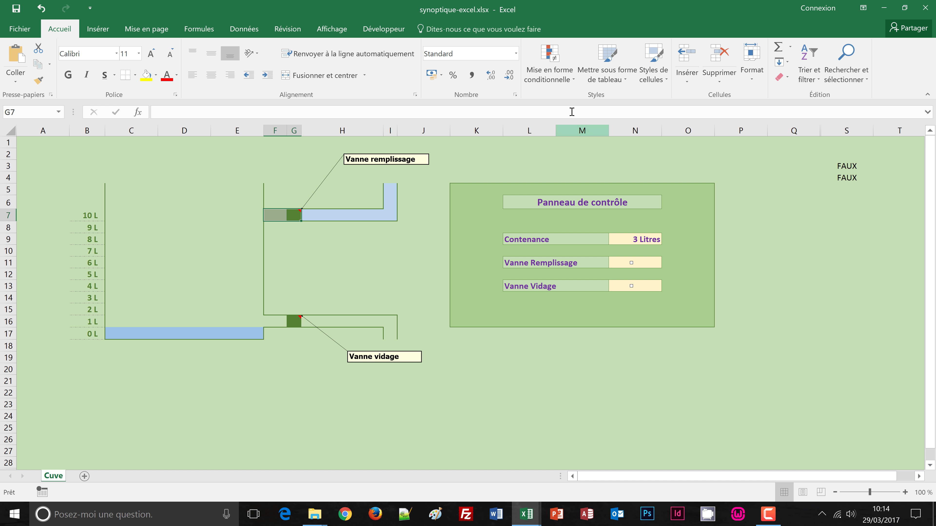
left_click(570, 86)
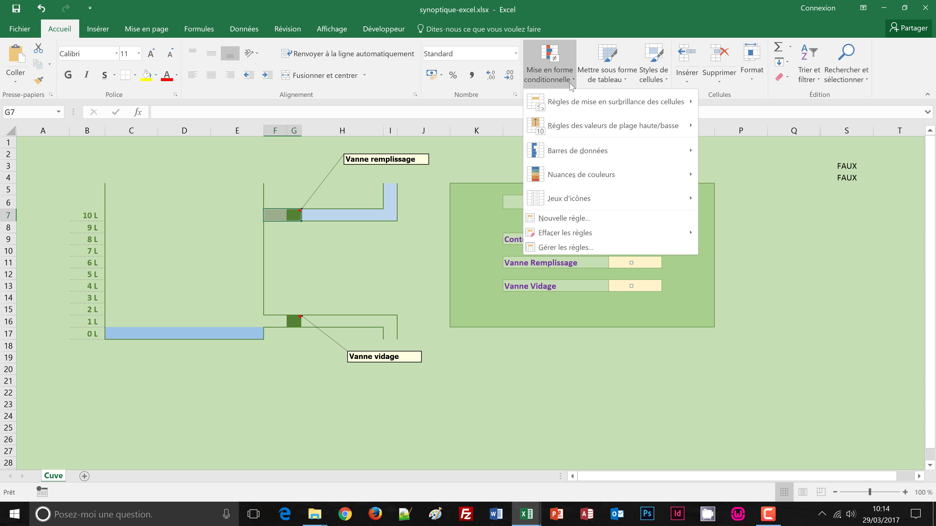
left_click(562, 218)
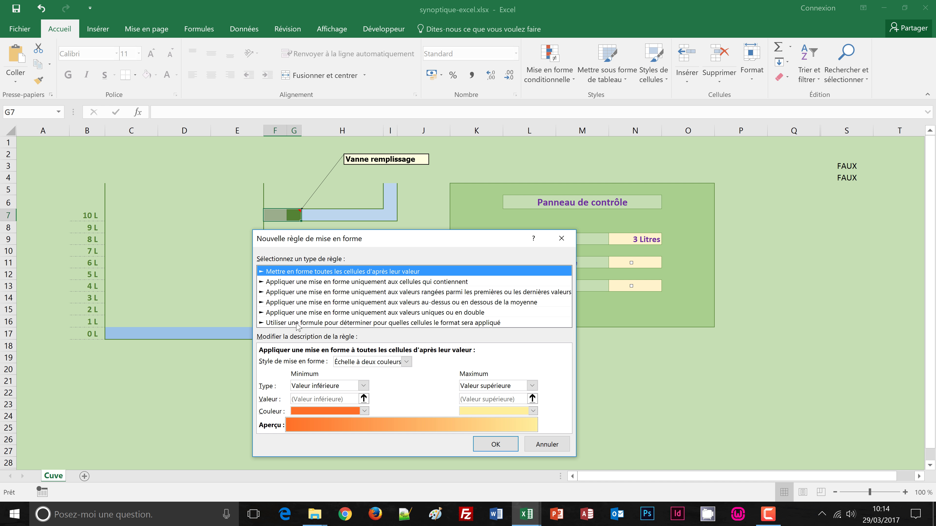
left_click(299, 323)
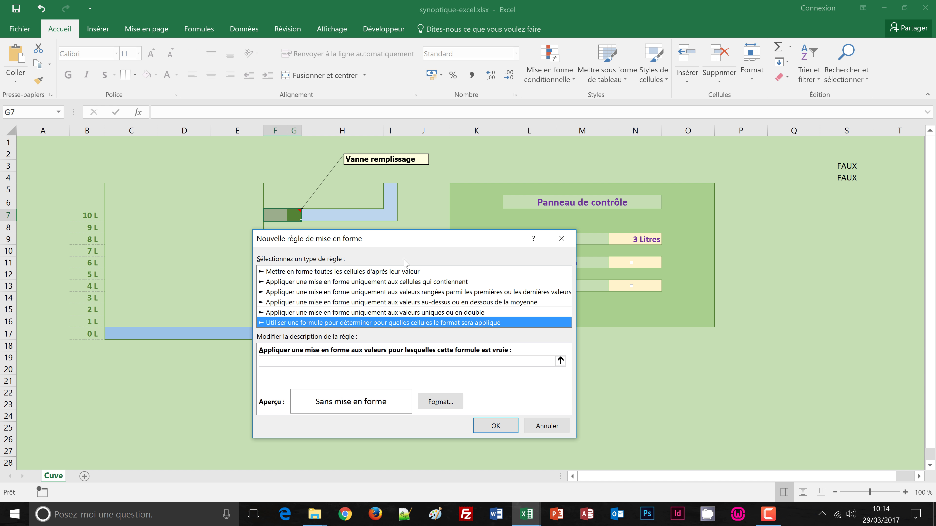
left_click_drag(429, 246, 433, 267)
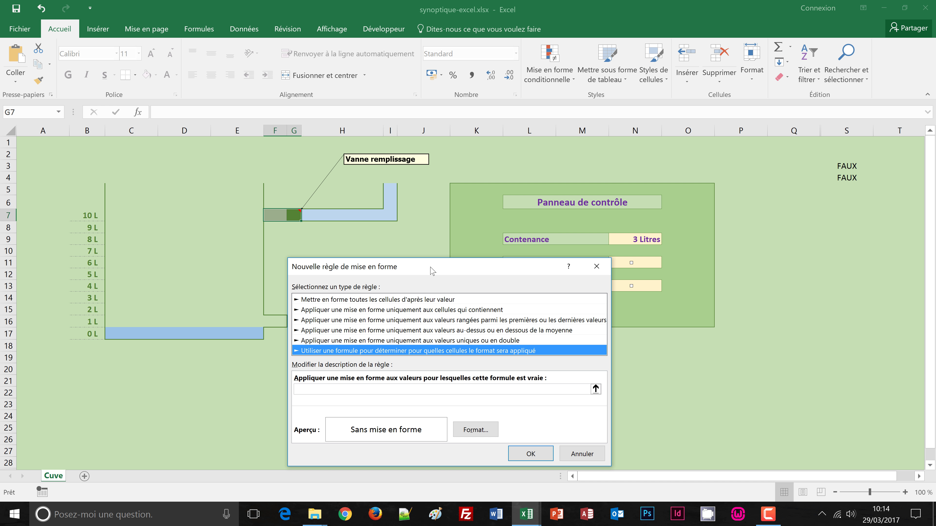
left_click(305, 390)
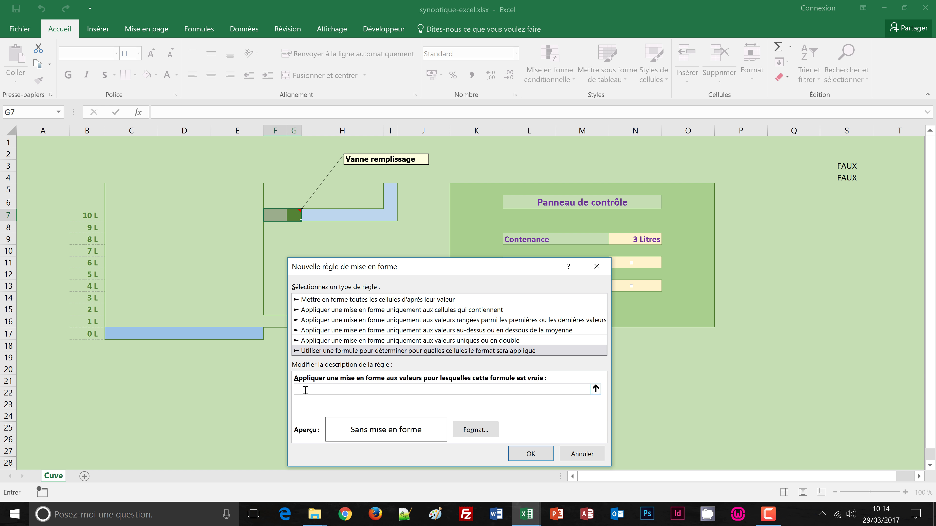
- Enter the condition =ET($N$9>0;$S$3=VRAI) for the F7:G7 rule
type("et")
key("BackSpace")
key("BackSpace")
type("ET")
left_click(635, 238)
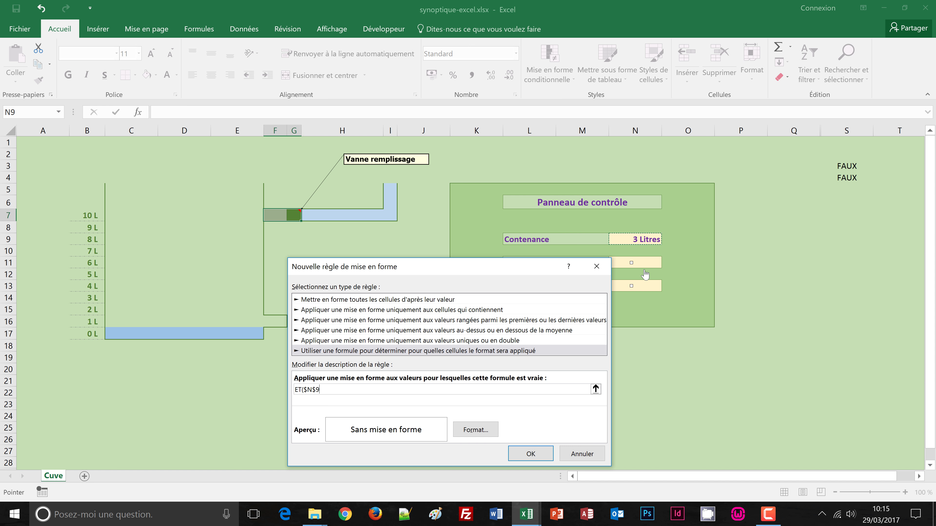
type(">0;")
left_click(843, 167)
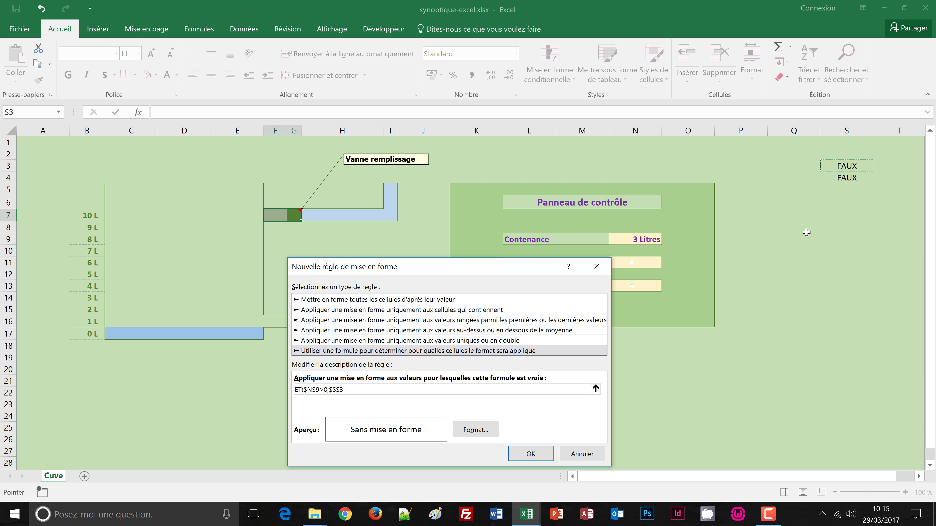
type("=VRAI")
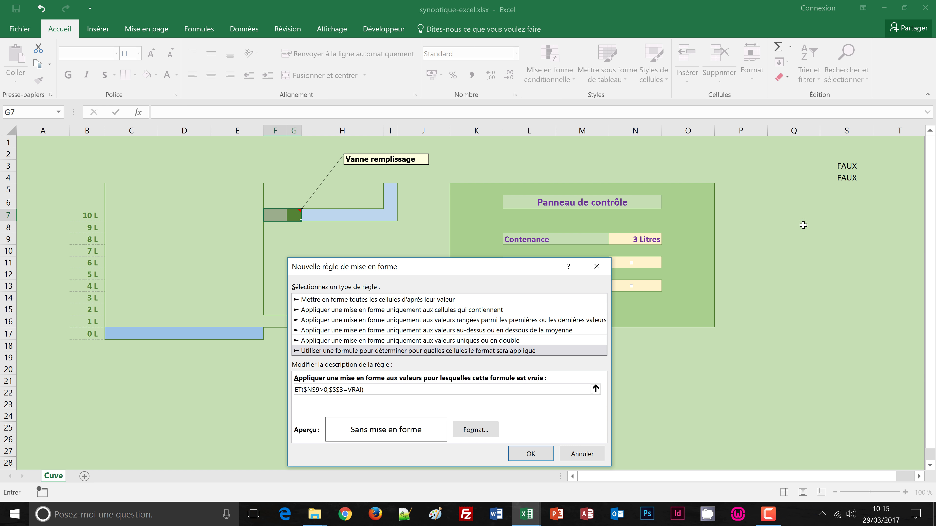
left_click(295, 389)
type("=")
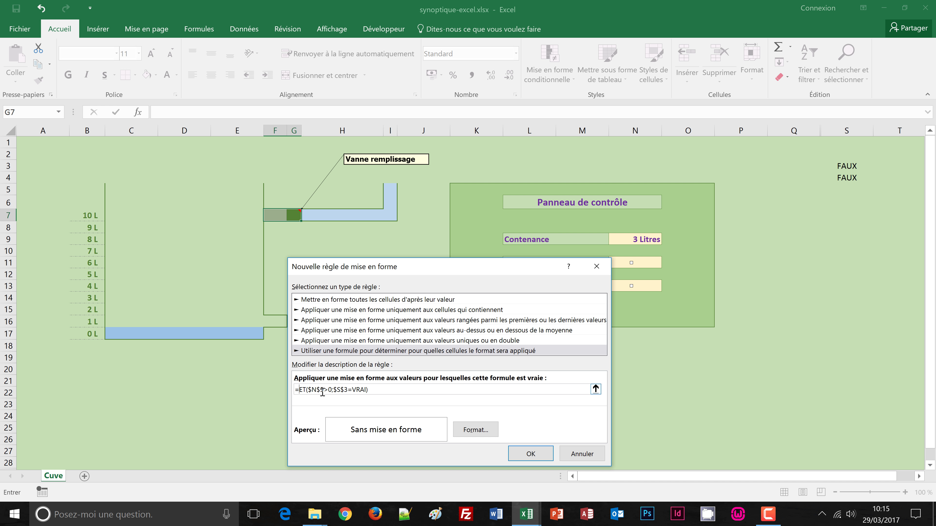
- Set a light blue background fill for the F7:G7 rule and apply it
left_click(475, 430)
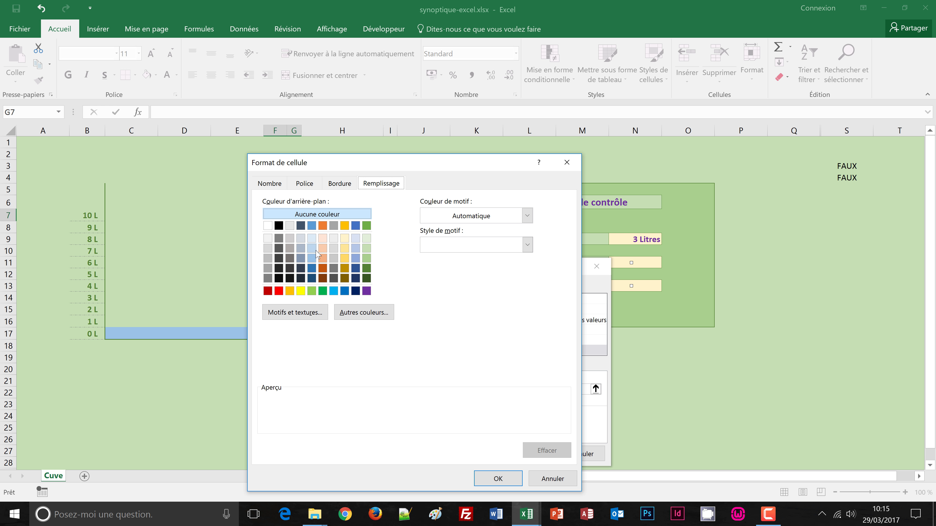
left_click(313, 249)
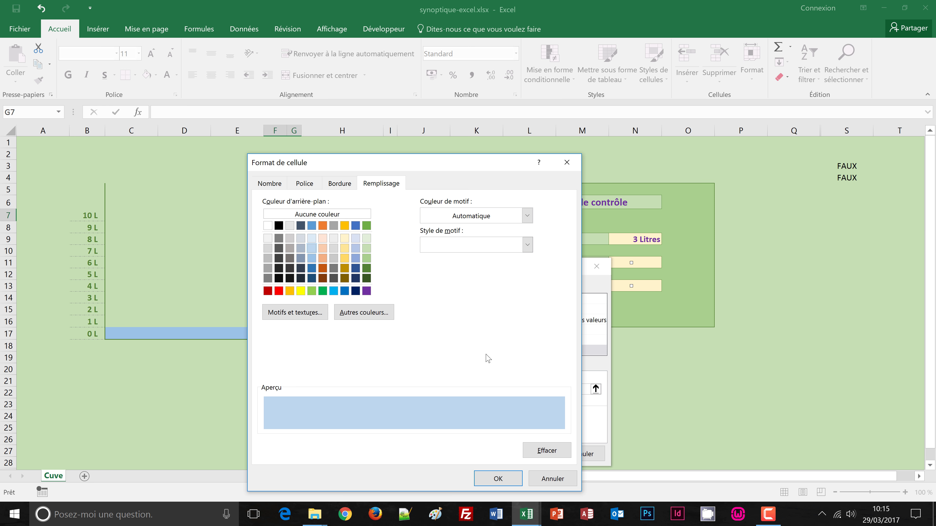
left_click(499, 478)
left_click(529, 453)
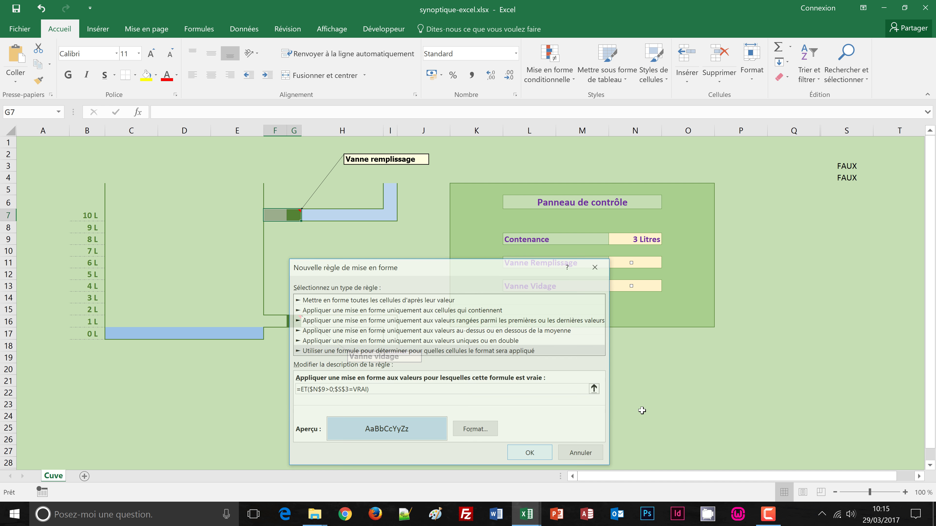
- Test the filling valve rule by ticking and unticking the Vanne Remplissage checkbox
left_click(648, 405)
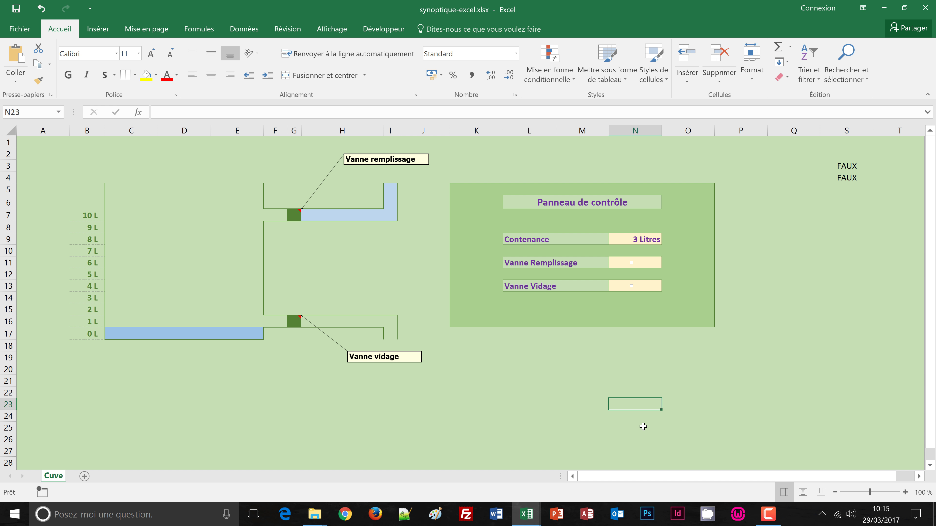
left_click(632, 263)
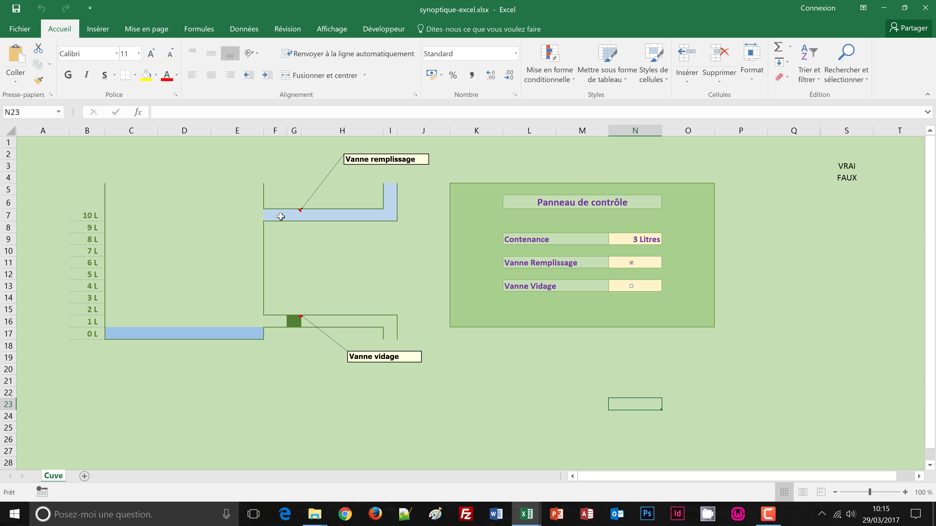
left_click(631, 264)
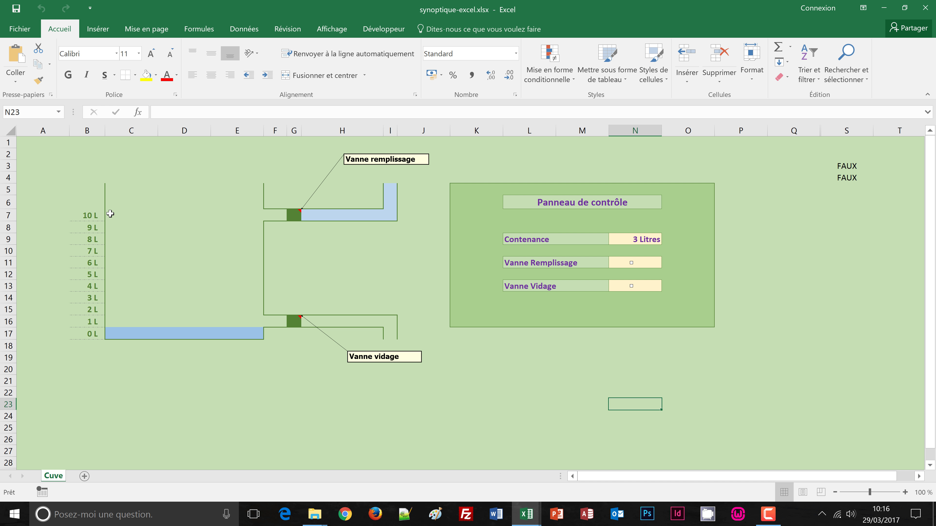
- Start a formula-based conditional formatting rule for the tank cells C7:E16
left_click_drag(110, 214, 251, 323)
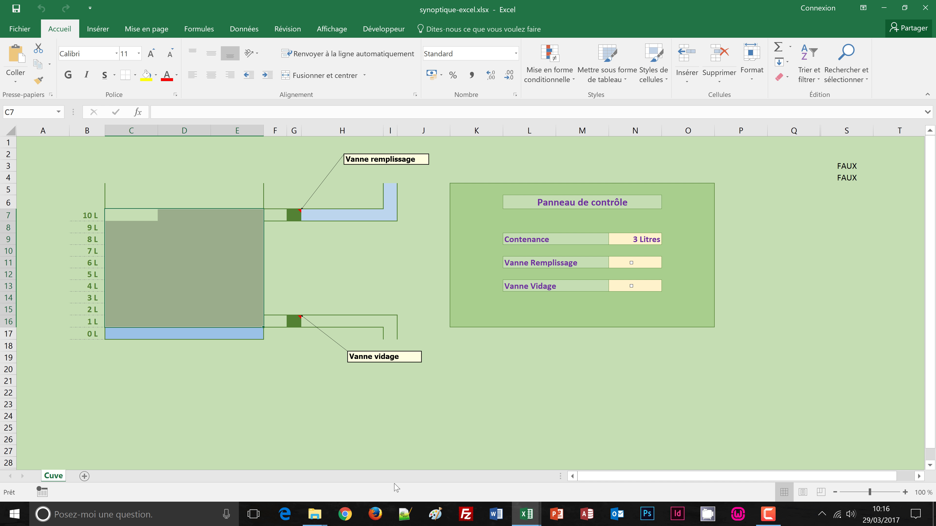
left_click(571, 85)
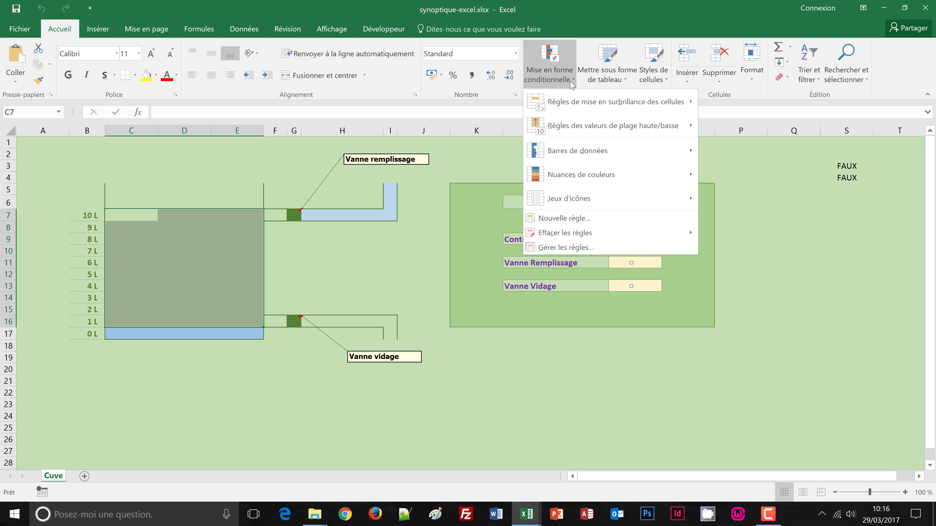
left_click(576, 218)
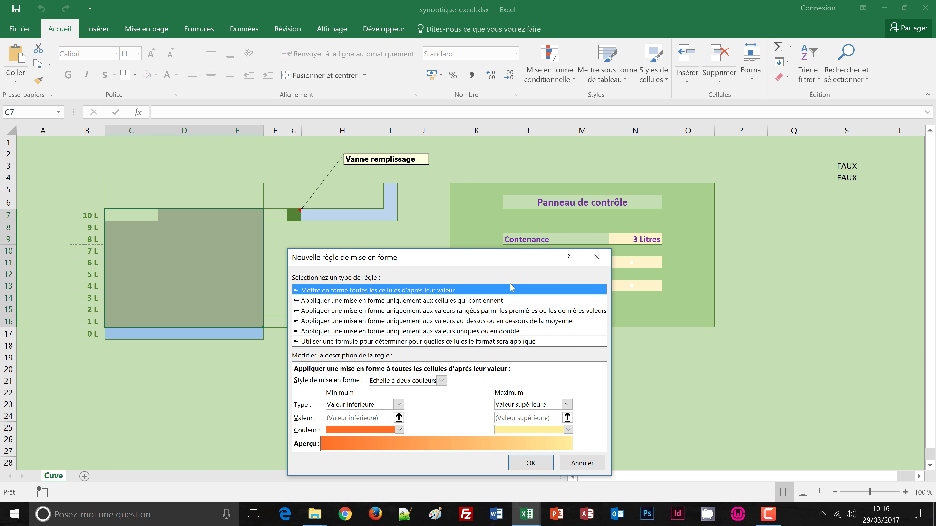
left_click(358, 342)
left_click_drag(440, 259, 424, 243)
left_click(295, 363)
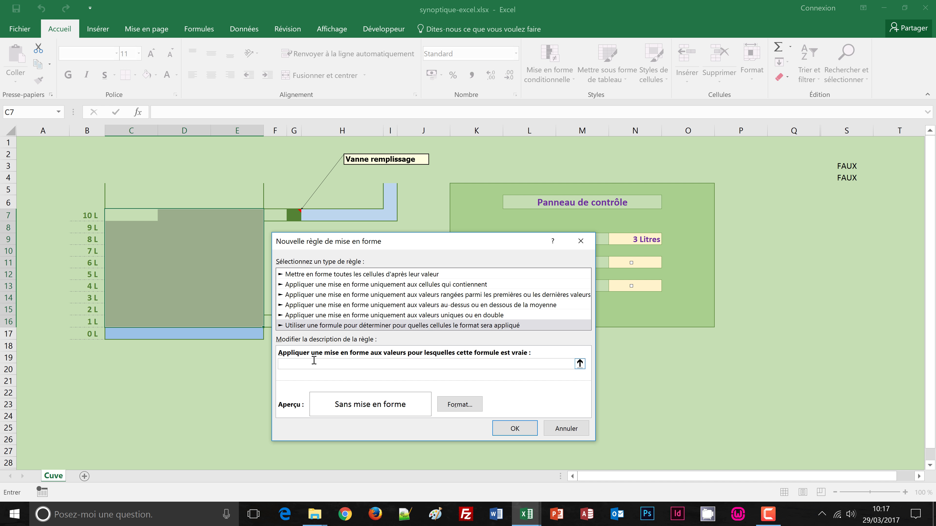
- Enter the tank rule's condition =ET($N$9>=$B7;$S$3=VRAI;$S$4=FAUX), keeping the row of B7 relative
type("=ET(")
left_click(632, 238)
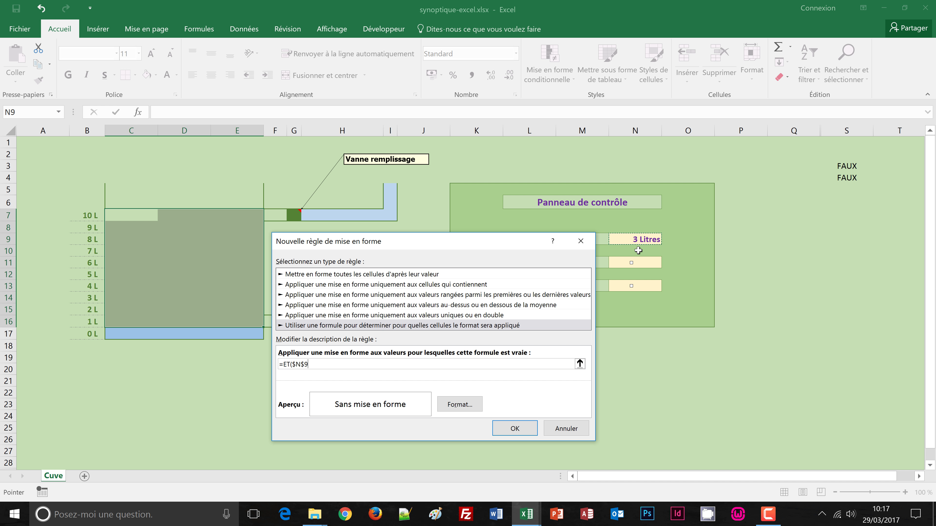
type(">=")
left_click(88, 213)
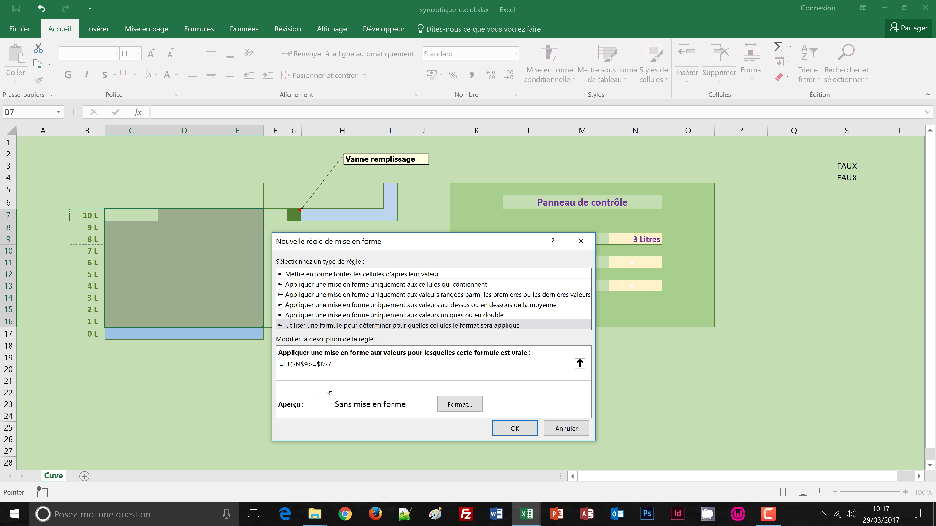
key("F4")
type(";")
left_click(847, 167)
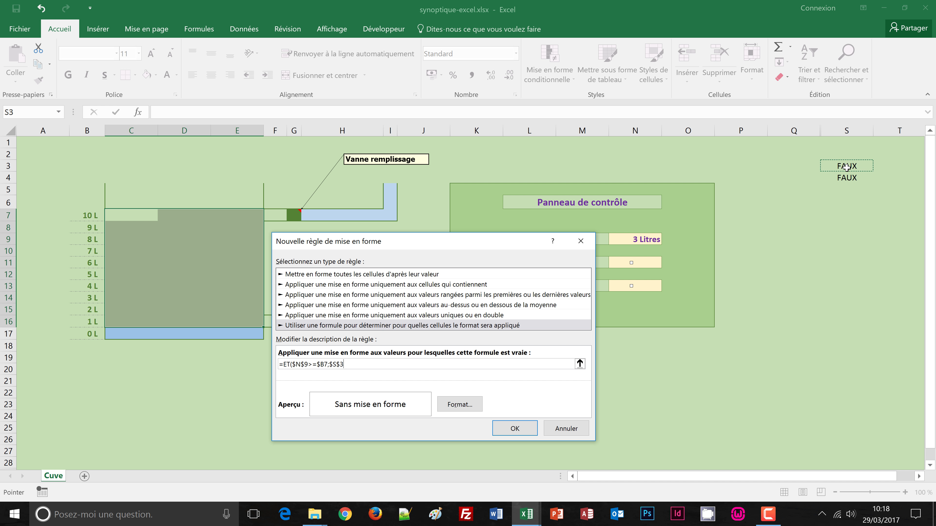
type("=")
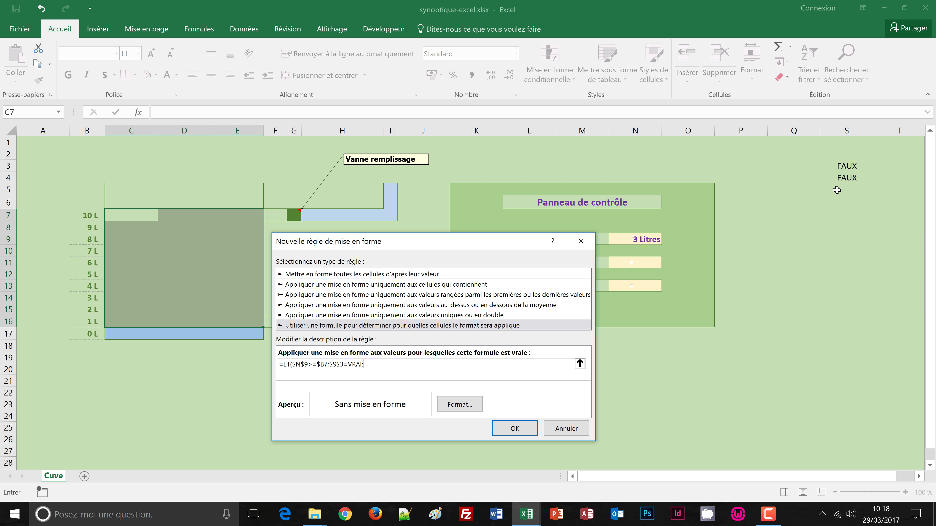
type("VRAI;")
left_click(845, 179)
type("=FAUX")
- Set a light blue background fill for the tank rule on C7:E16 and apply it
left_click(463, 409)
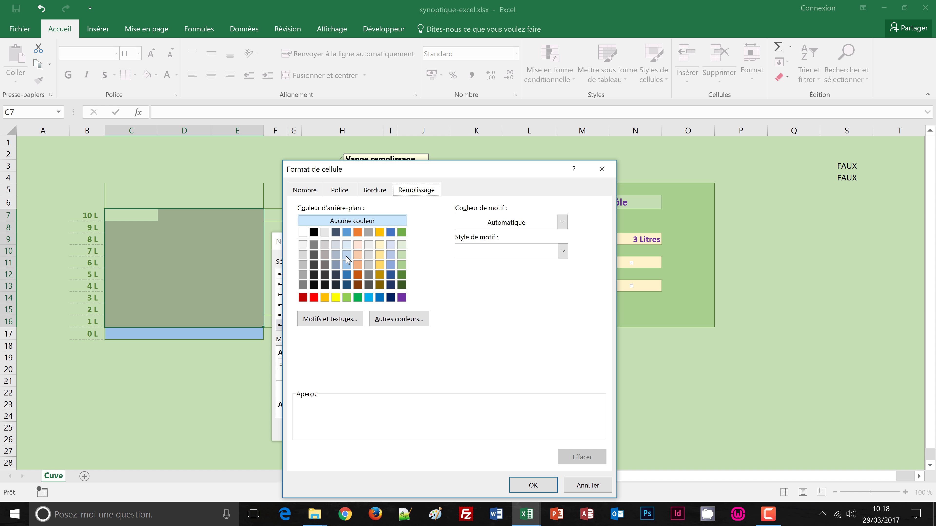
left_click(347, 255)
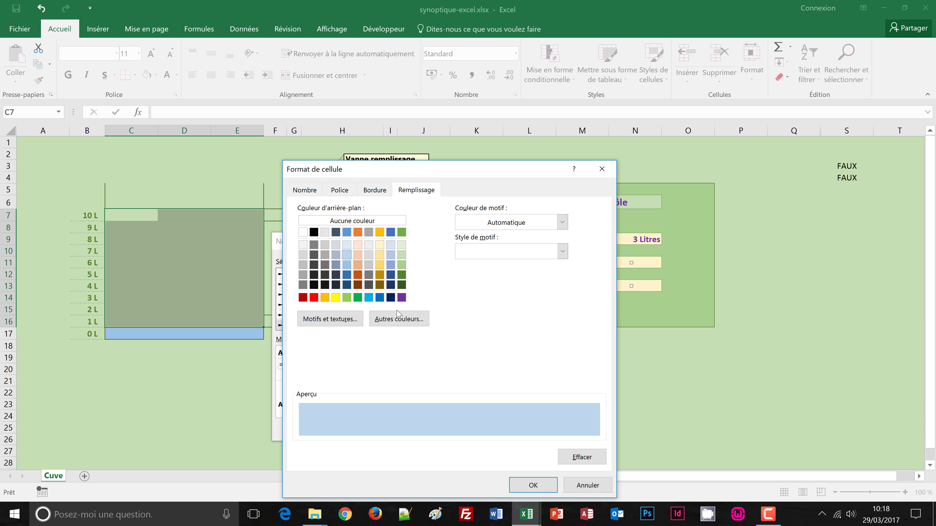
left_click(534, 485)
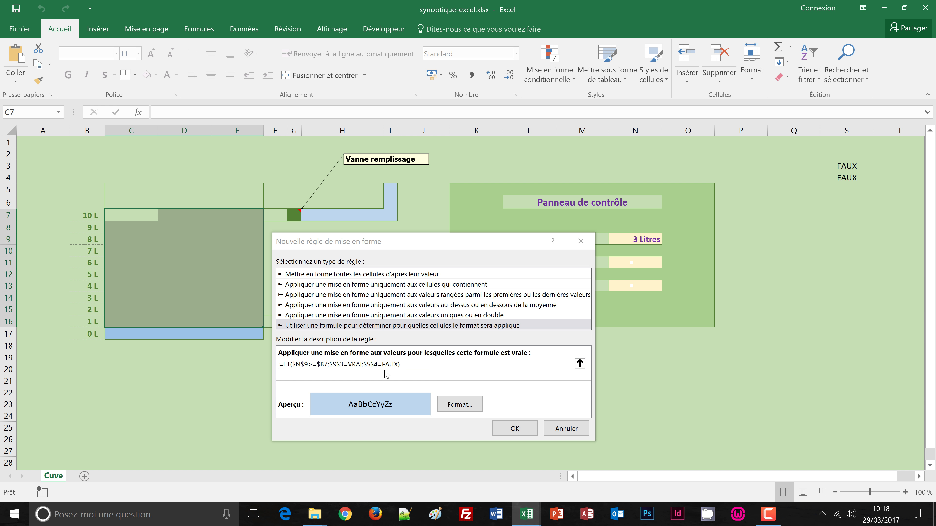
left_click(527, 430)
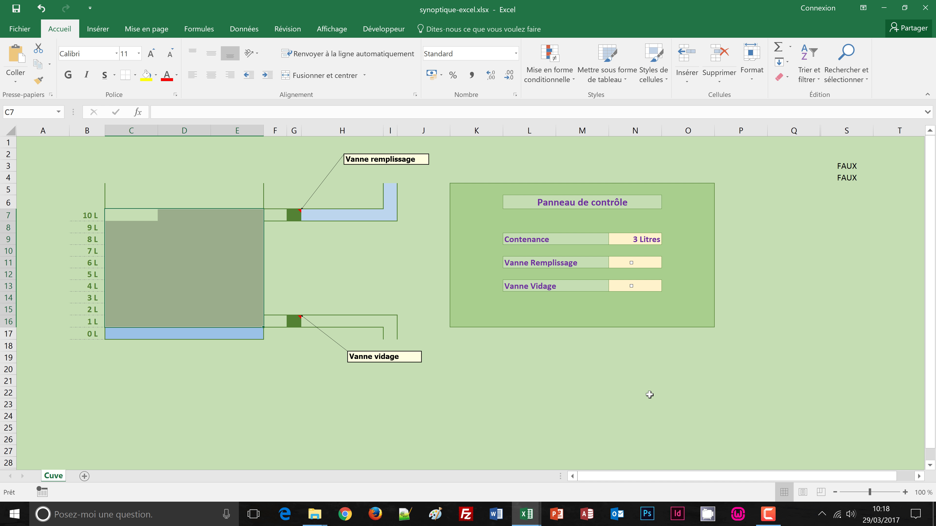
left_click(652, 392)
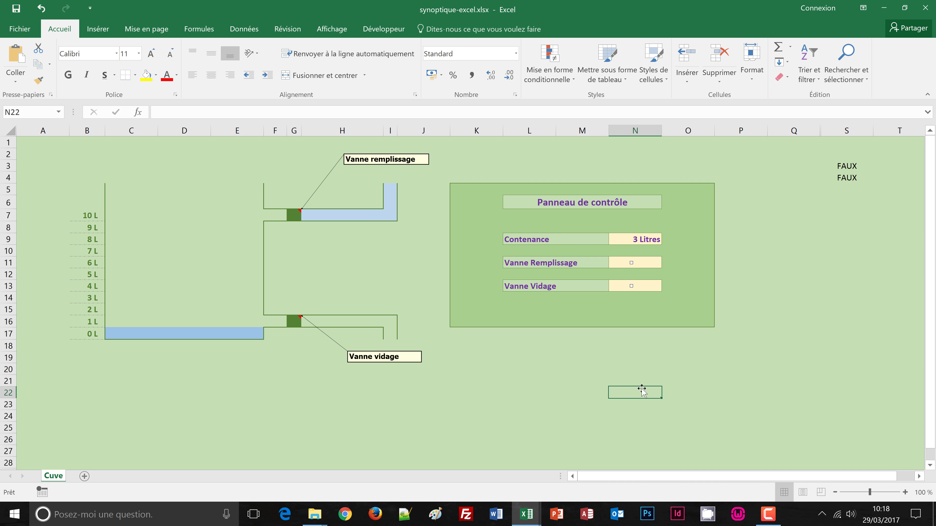
- Test the tank rule by ticking the Vanne Remplissage checkbox and setting Contenance to 6
left_click(632, 263)
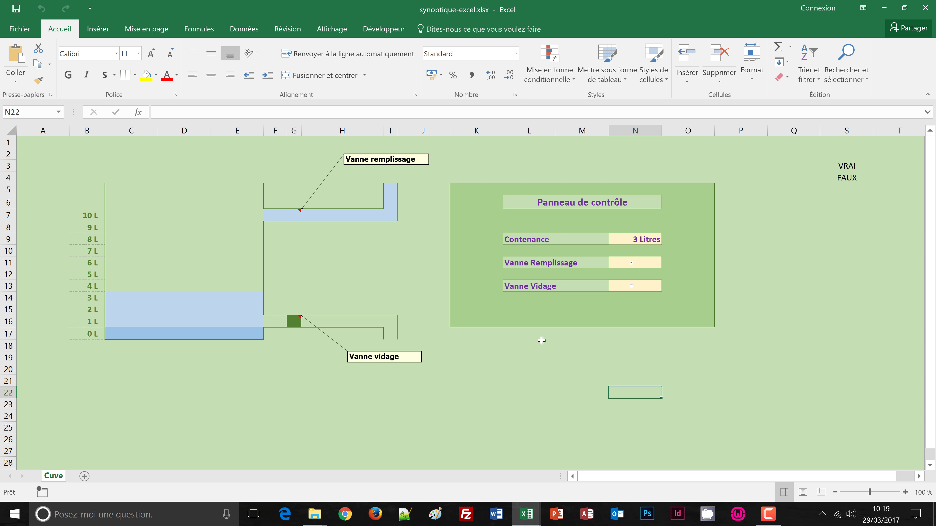
left_click(655, 240)
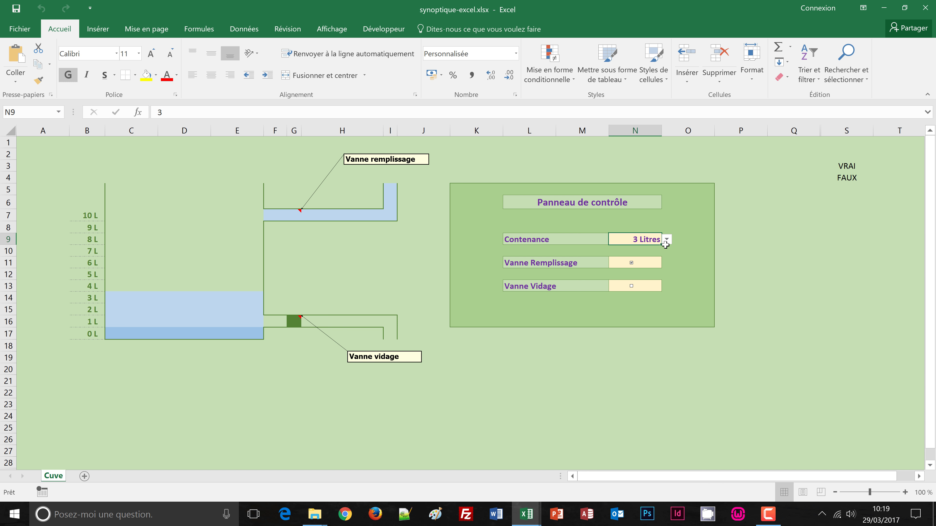
left_click(666, 240)
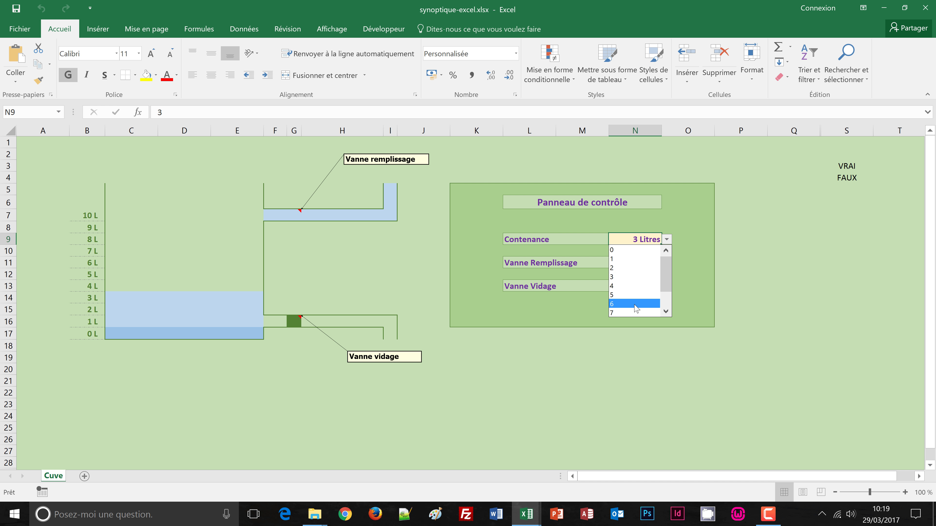
left_click(634, 304)
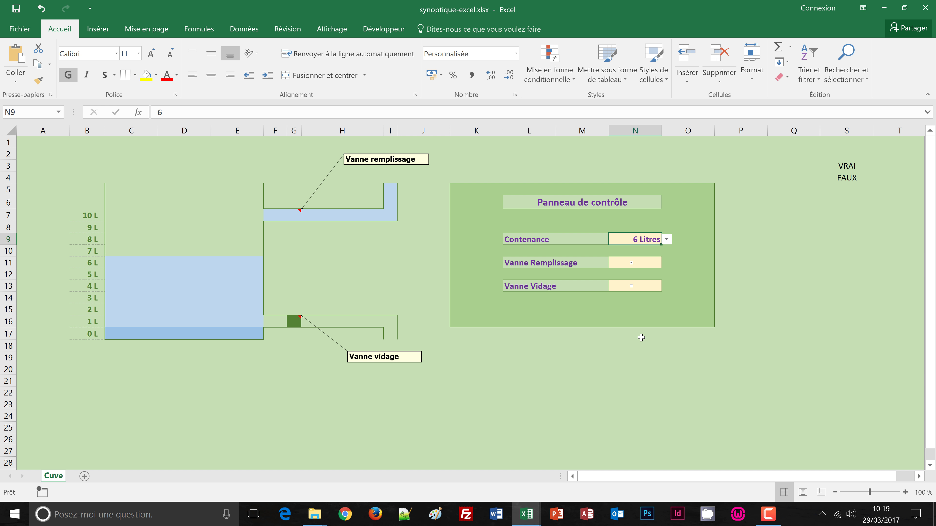
- Test emptying the tank by ticking the Vanne Vidage checkbox, and leave both valve checkboxes unticked
left_click(631, 287)
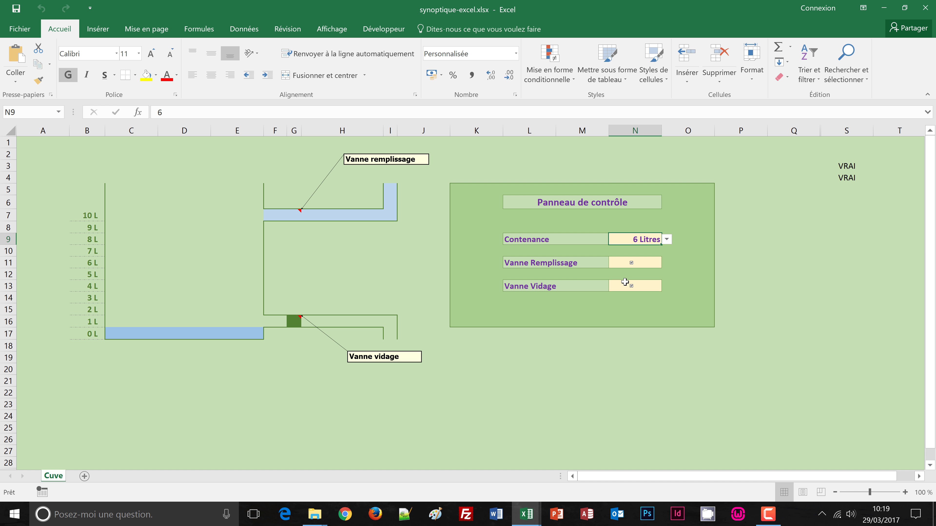
left_click(631, 263)
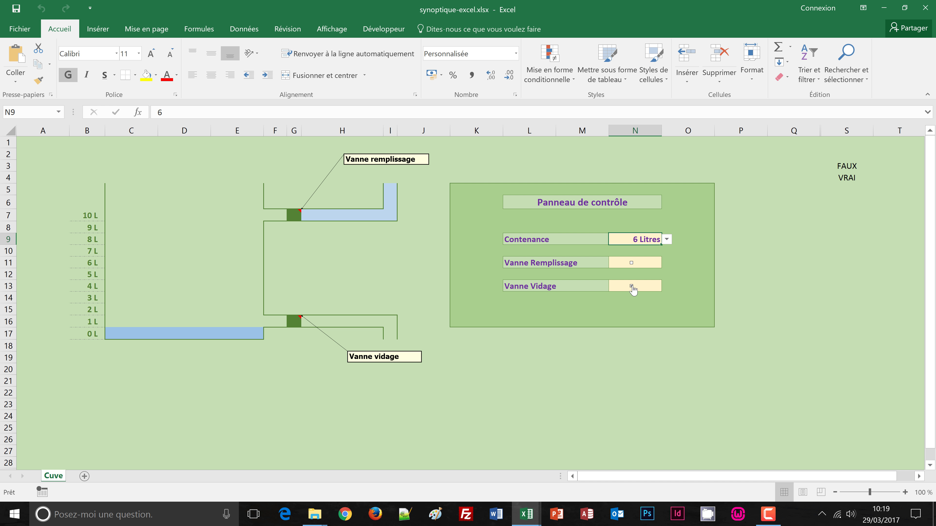
left_click(593, 369)
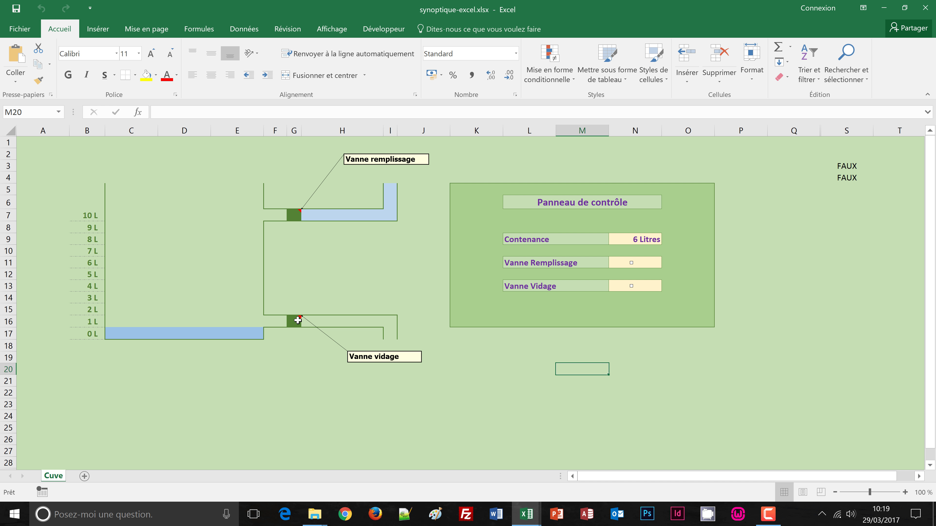
- Start a formula-based conditional formatting rule for the drain pipe cells H16:I16 and I17
left_click(336, 316)
left_click_drag(336, 316, 390, 323)
left_click(392, 335, "ctrl")
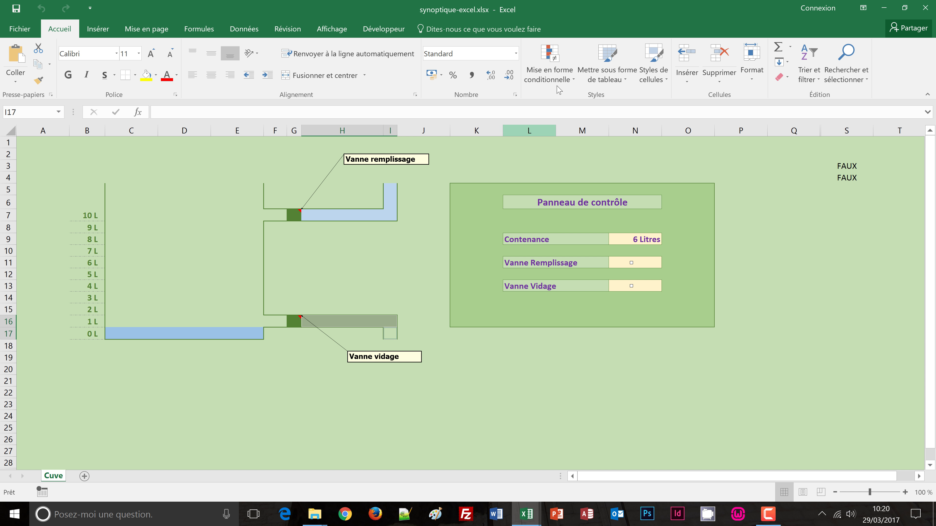
left_click(549, 64)
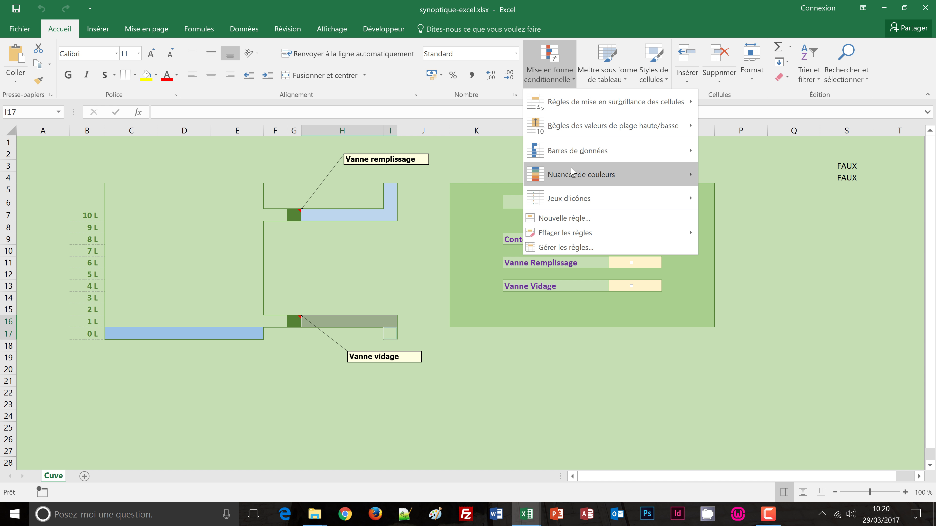
left_click(564, 219)
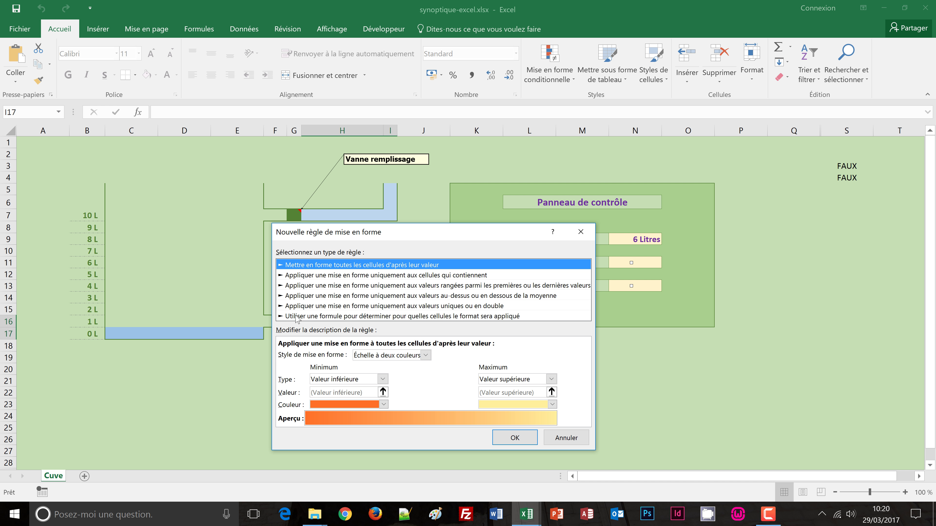
left_click(296, 317)
left_click_drag(450, 235, 430, 210)
left_click(315, 325)
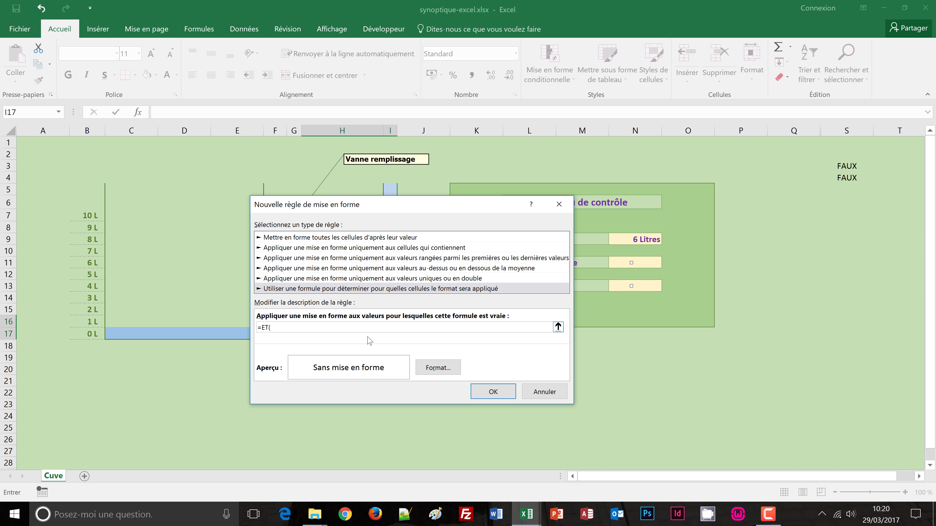
- Enter the drain pipe rule's condition =ET($N$9>0;$S$3=VRAI;$S$4=VRAI)
left_click(632, 239)
type(">0;")
left_click(838, 166)
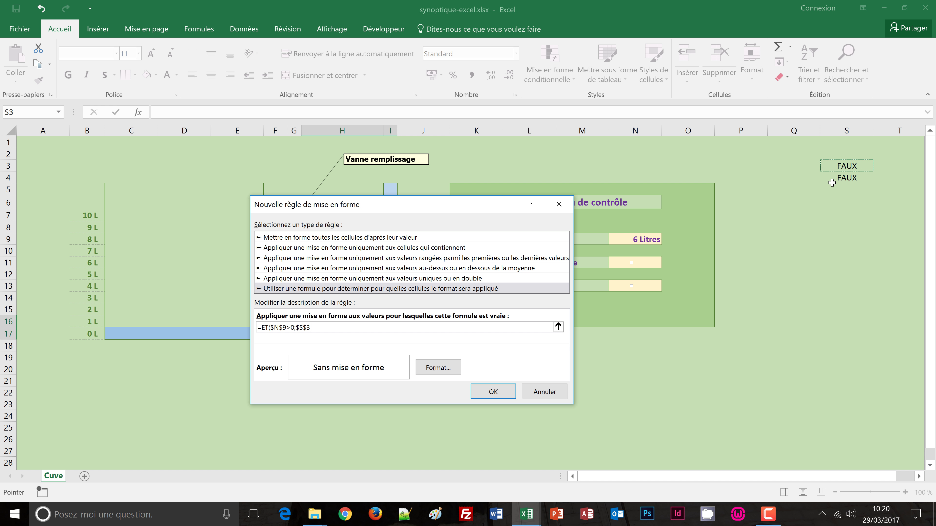
type("=VRAI;")
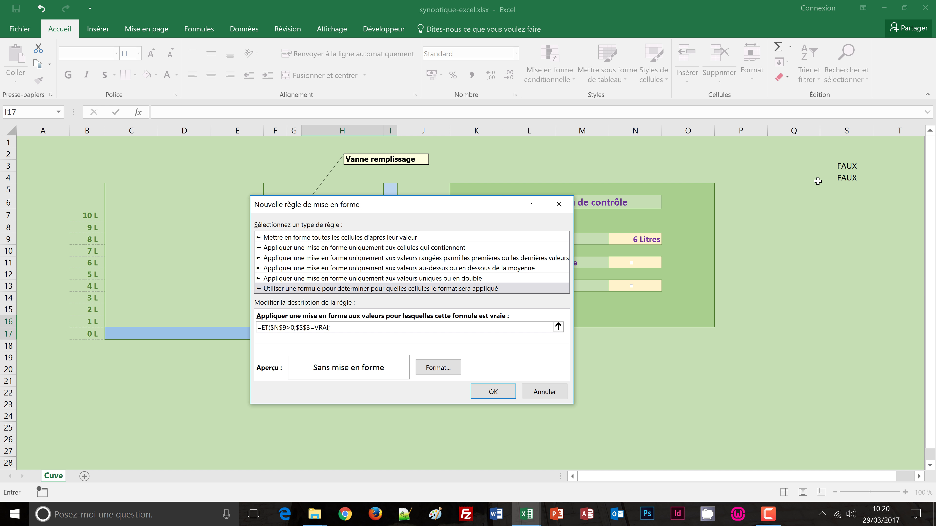
left_click(843, 180)
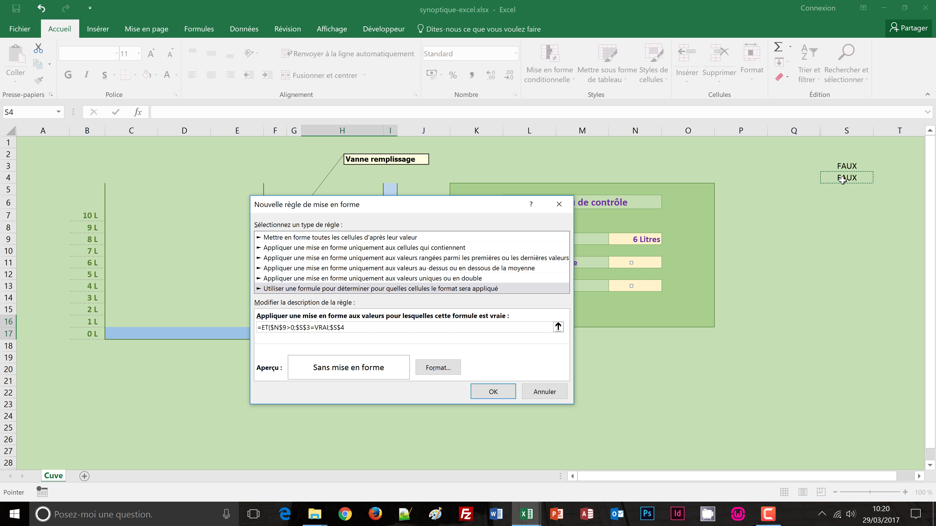
type("=VRAI")
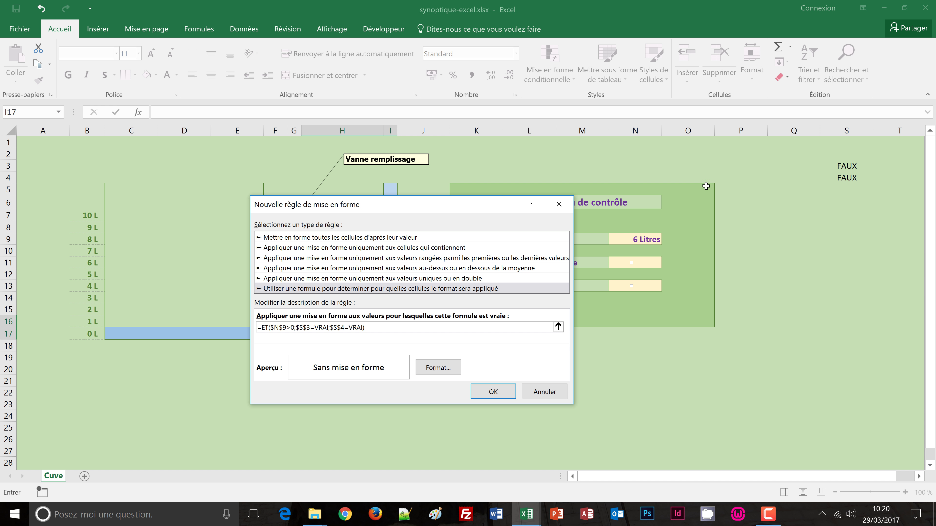
- Set a light blue background fill for the drain pipe rule and apply it
left_click(438, 368)
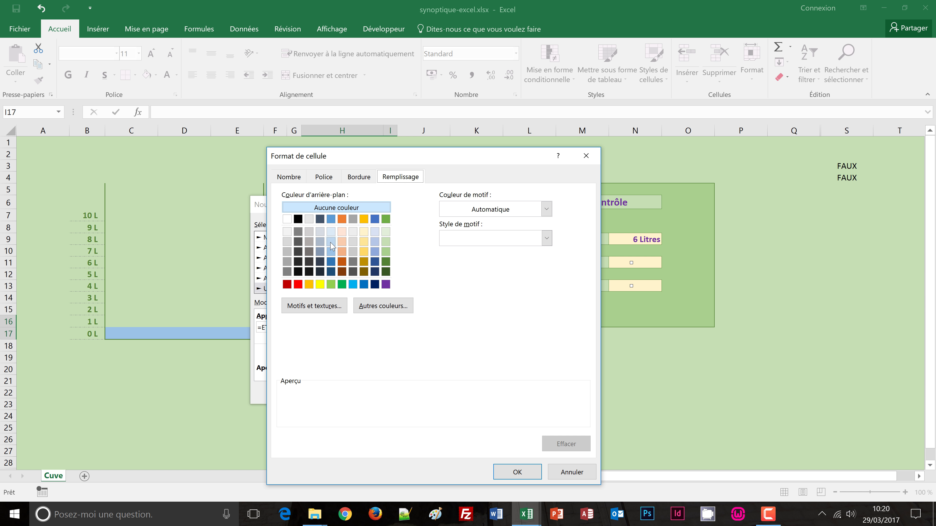
left_click(331, 242)
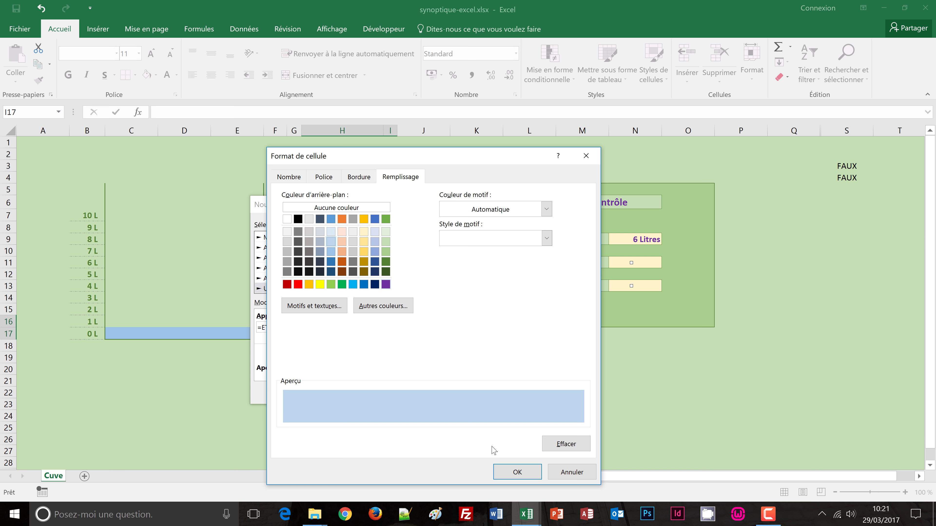
left_click(514, 470)
left_click(489, 394)
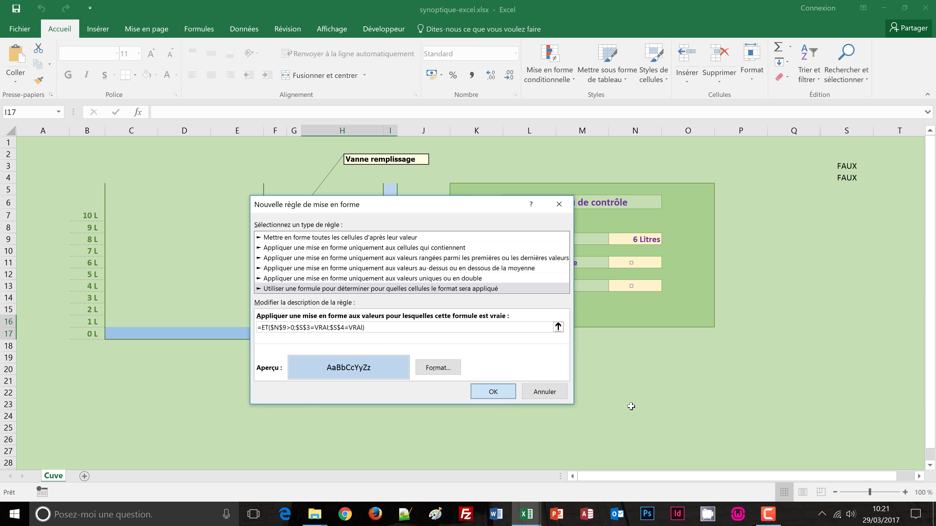
left_click(651, 380)
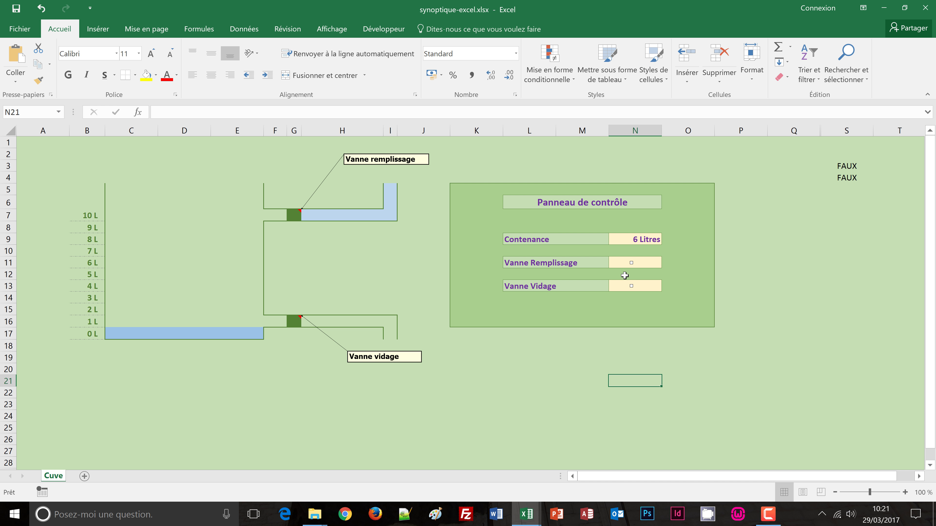
- Test the drain pipe rule by ticking and unticking the Vanne Remplissage and Vanne Vidage checkboxes
left_click(631, 264)
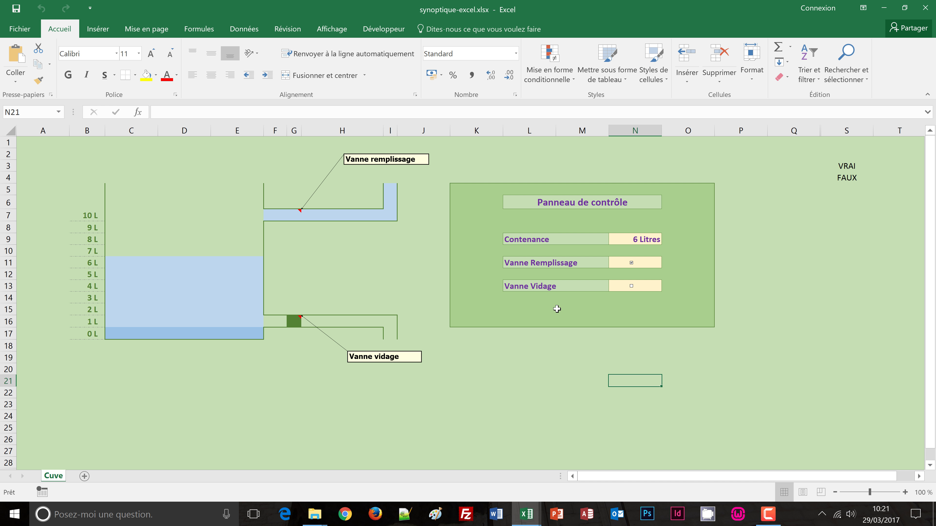
left_click(630, 287)
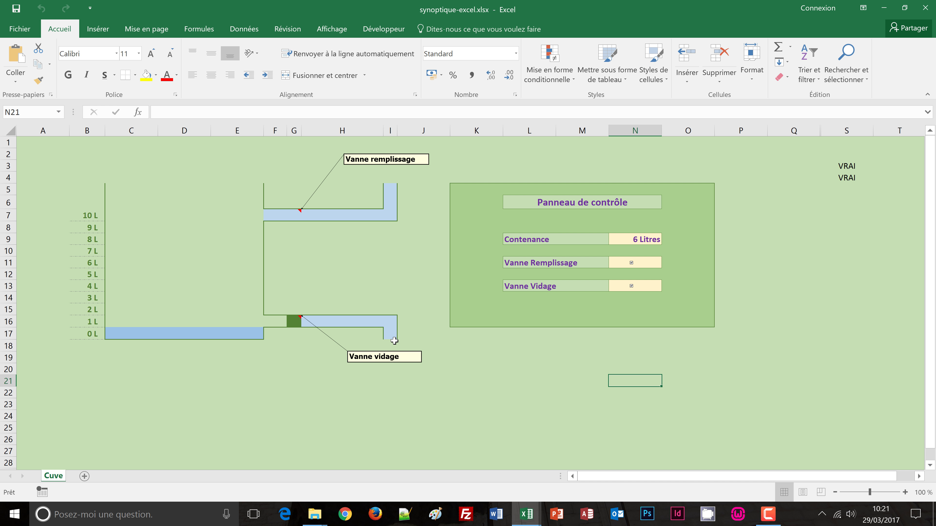
left_click(631, 263)
left_click(631, 287)
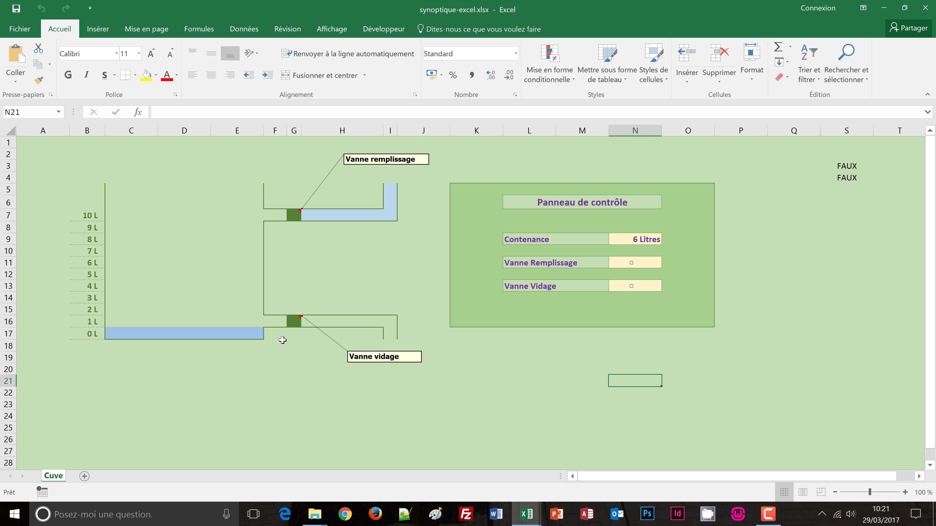
left_click_drag(274, 320, 292, 320)
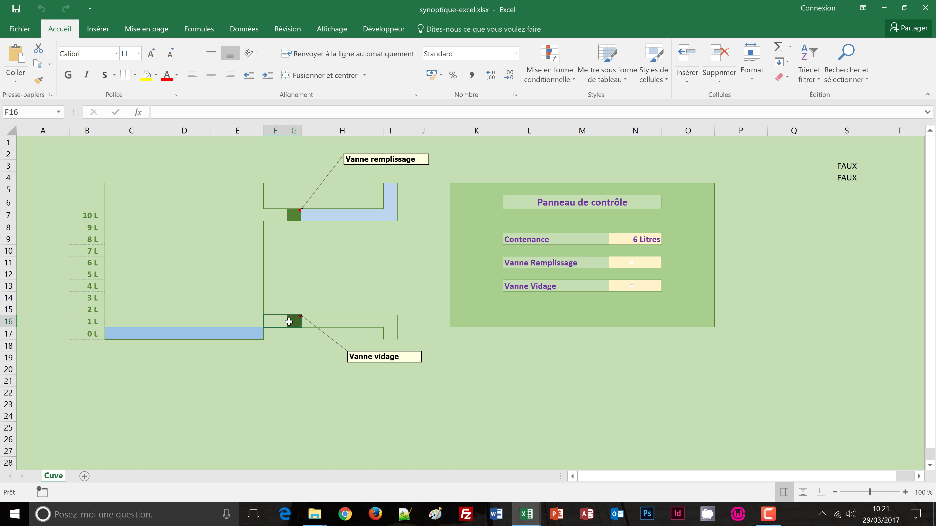
left_click(569, 85)
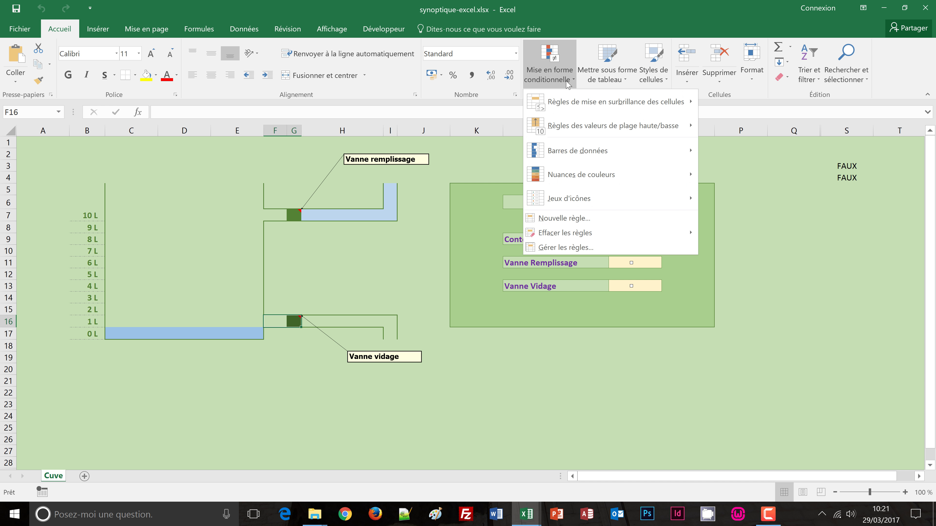
left_click(548, 225)
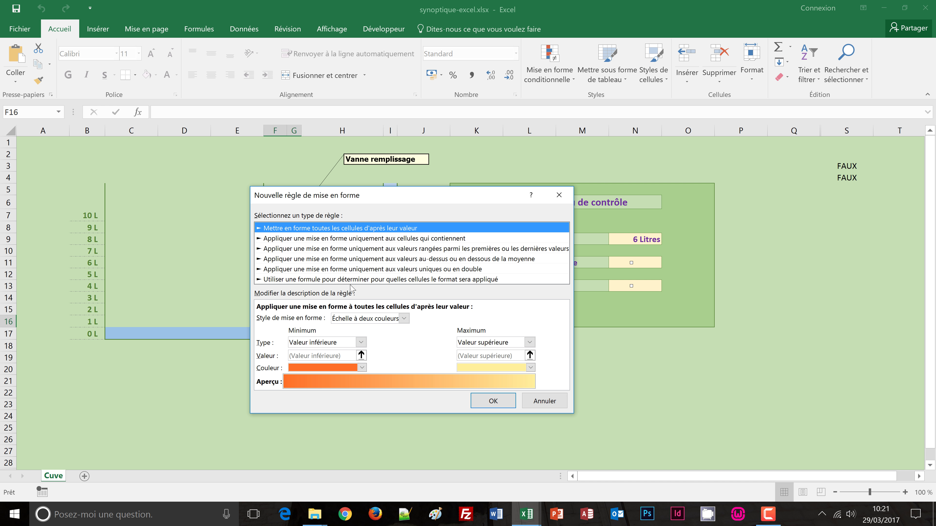
left_click(317, 279)
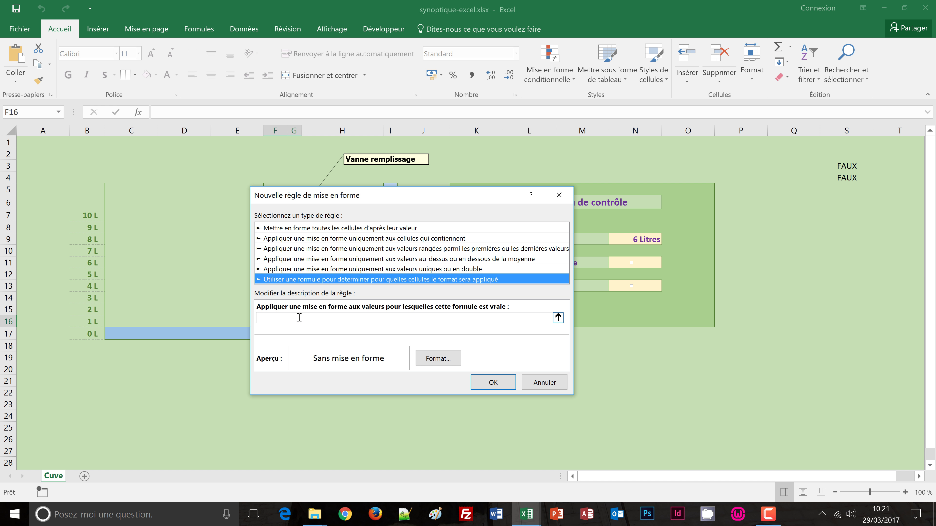
left_click(299, 317)
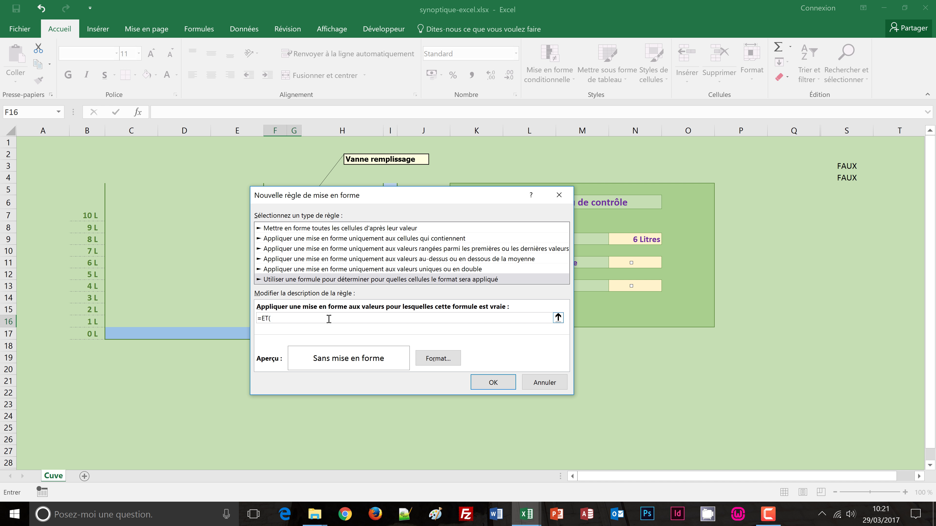
left_click(631, 240)
type(">0;")
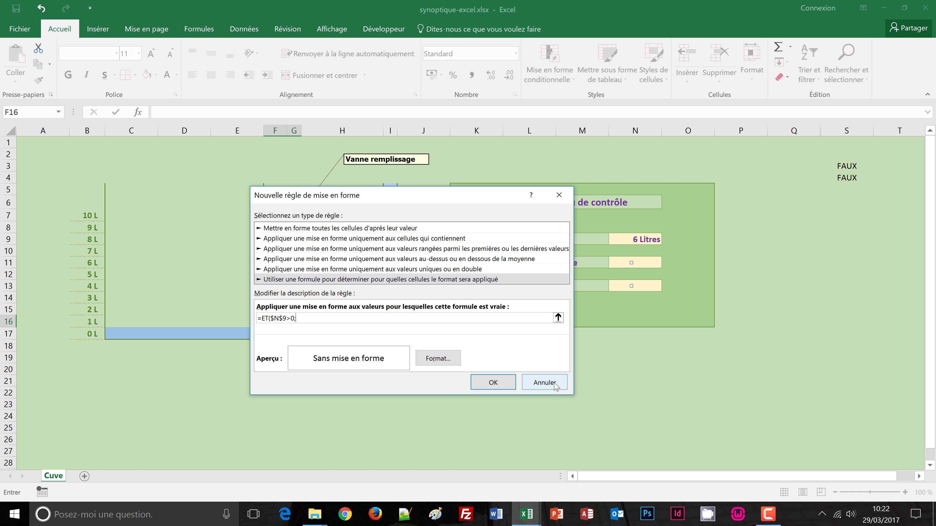
left_click(544, 382)
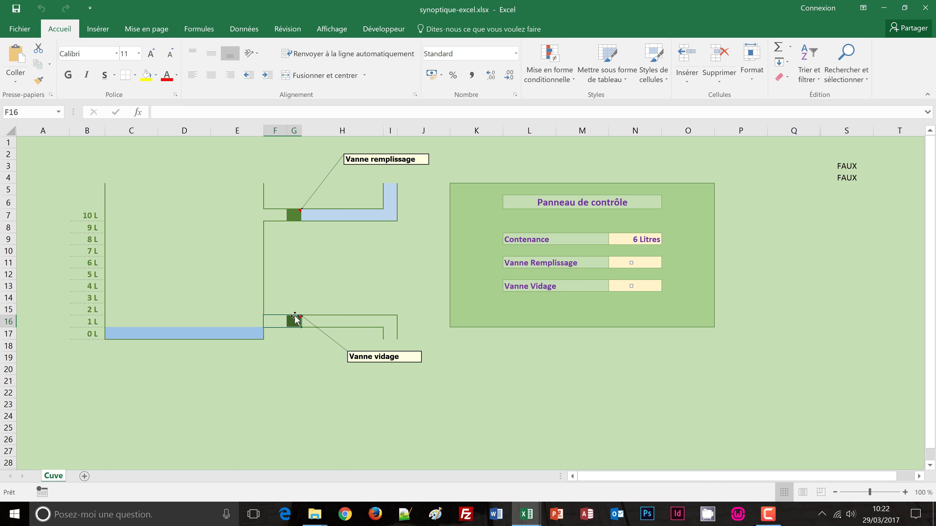
left_click(311, 343)
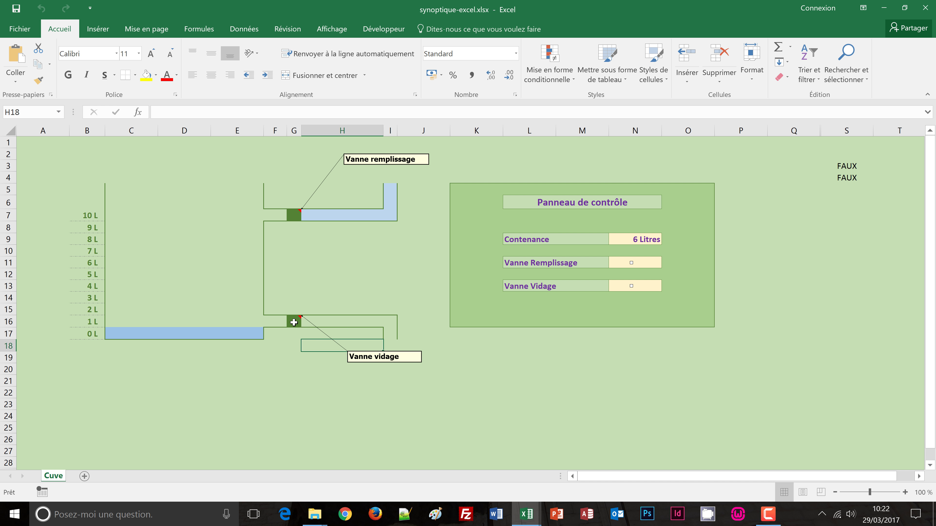
- Tick the Vanne Remplissage and Vanne Vidage checkboxes to check how drain valve cell G16 reacts
left_click(294, 322)
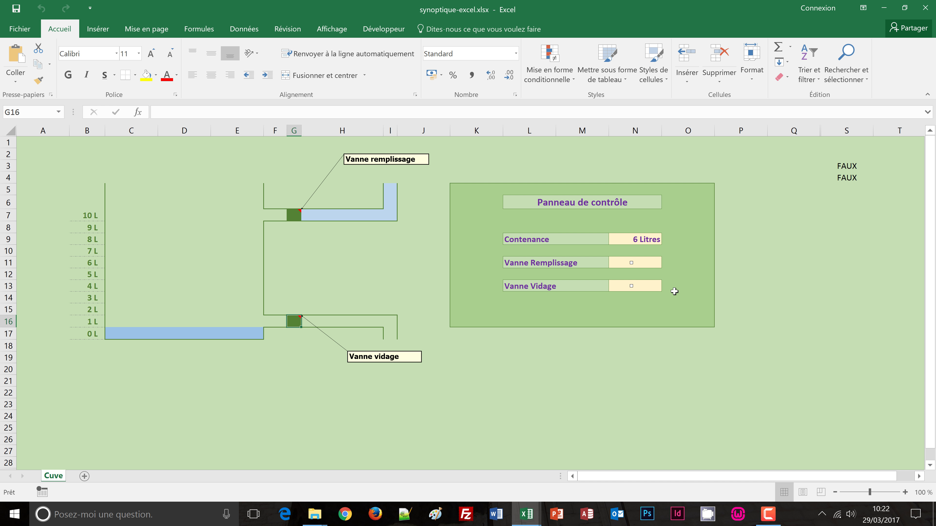
left_click(632, 263)
left_click(632, 289)
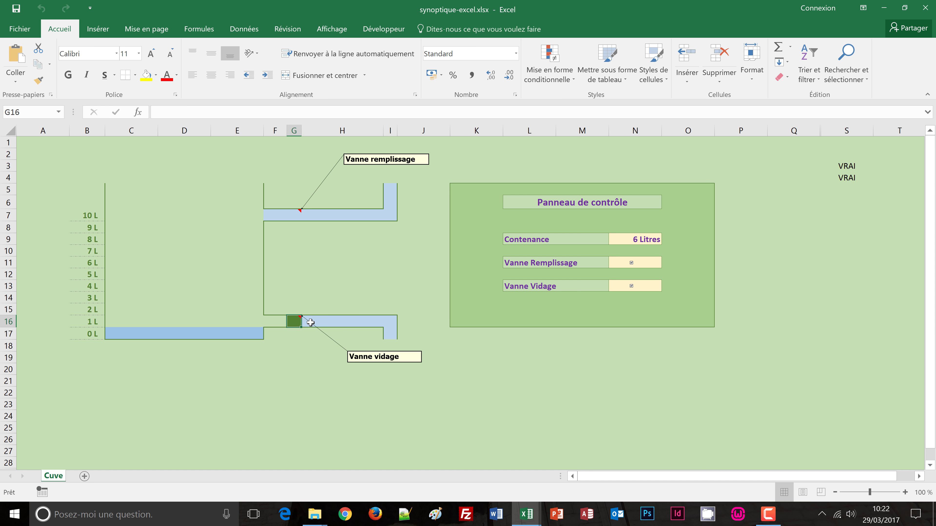
- Open the conditional formatting rules manager for the drain pipe cells H16:I16 and I17
left_click_drag(310, 323, 391, 322)
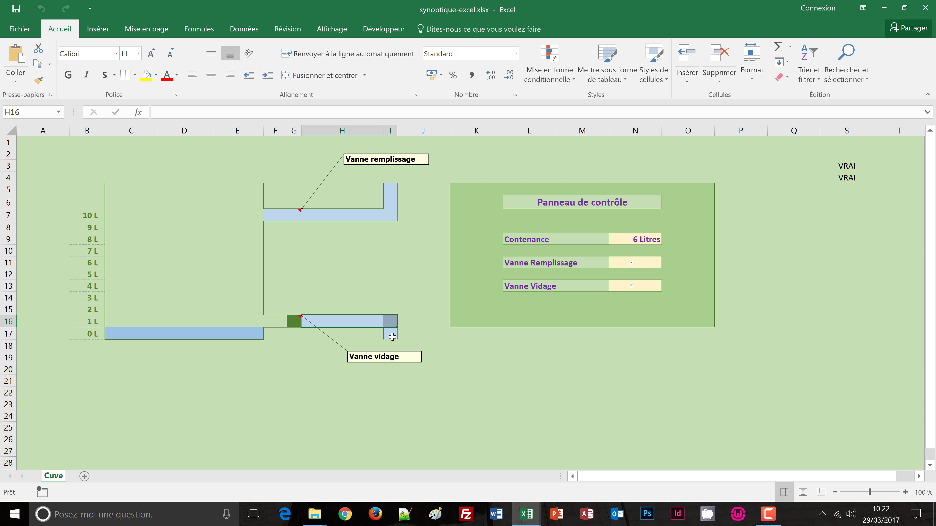
left_click(392, 336)
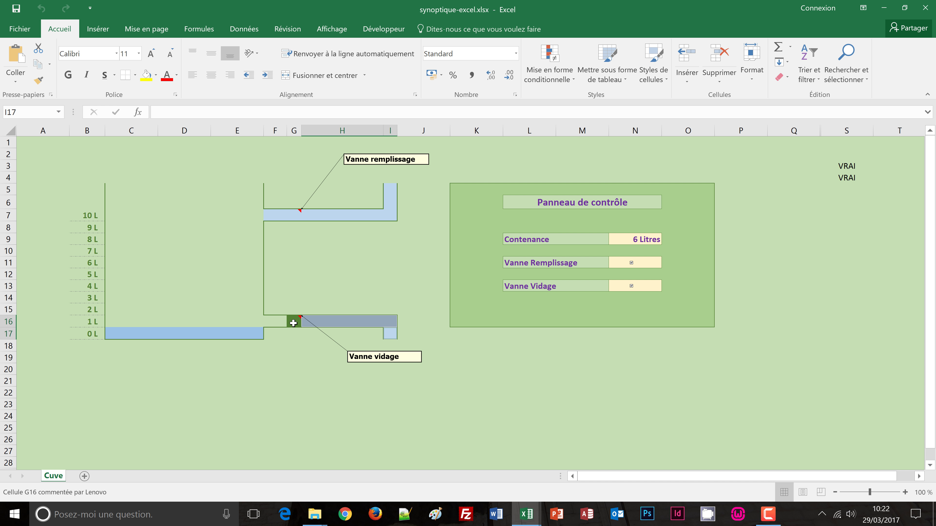
left_click(294, 323)
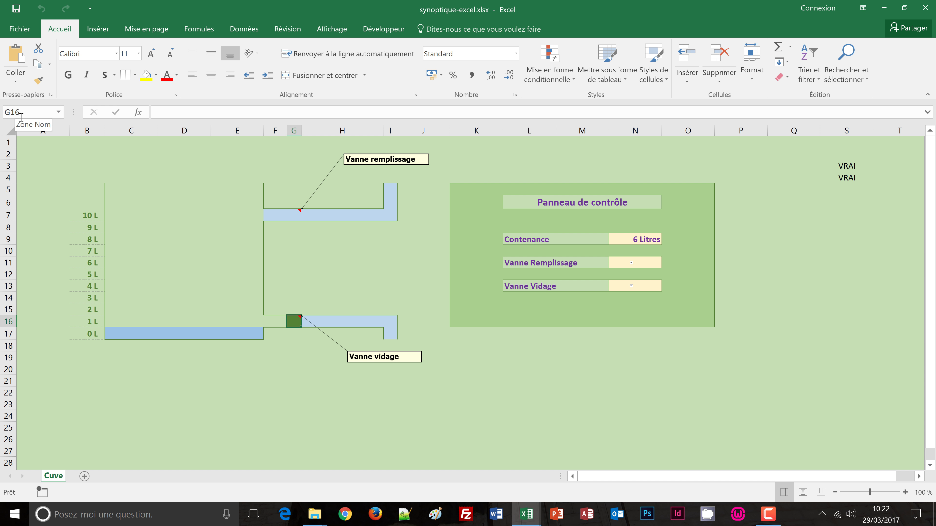
left_click_drag(308, 323, 389, 321)
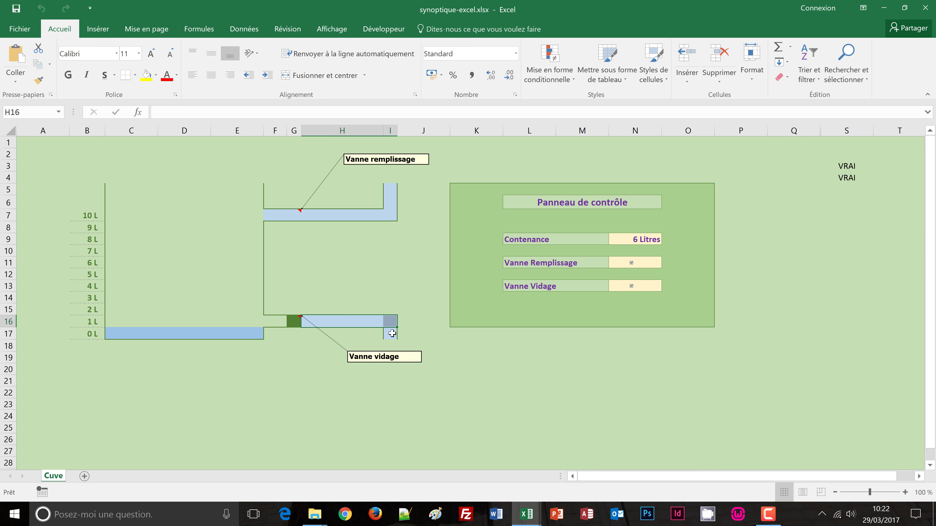
left_click(391, 333)
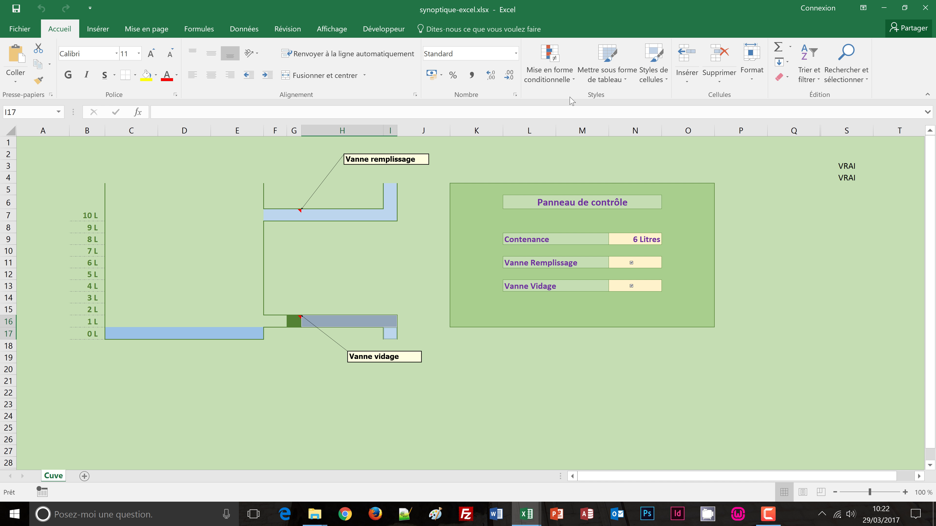
left_click(569, 85)
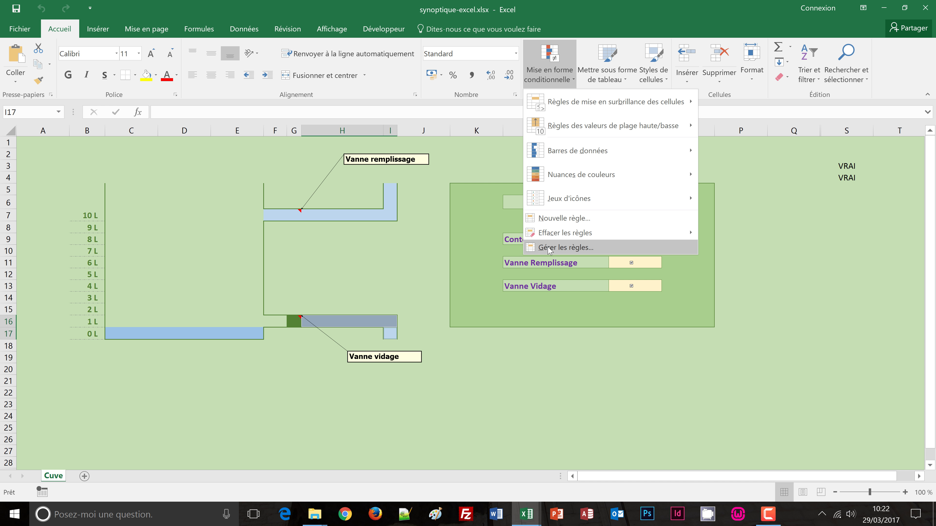
left_click(566, 247)
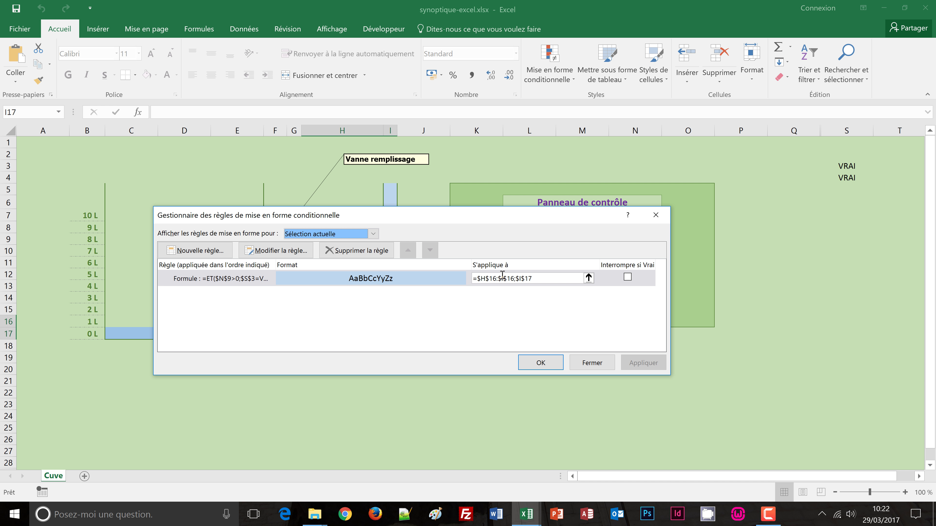
- Extend the range of the drain pipe rule to include valve cell G16 and apply the change
left_click_drag(506, 219, 702, 224)
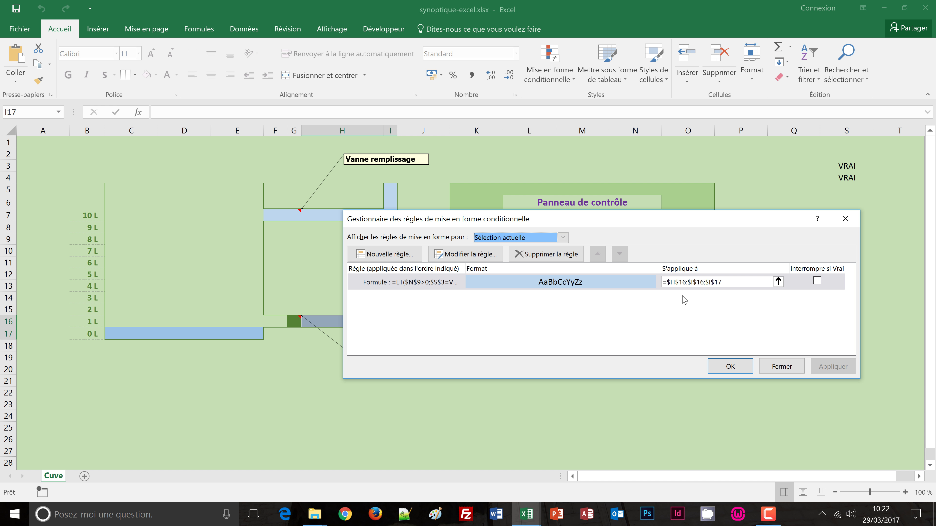
left_click(666, 282)
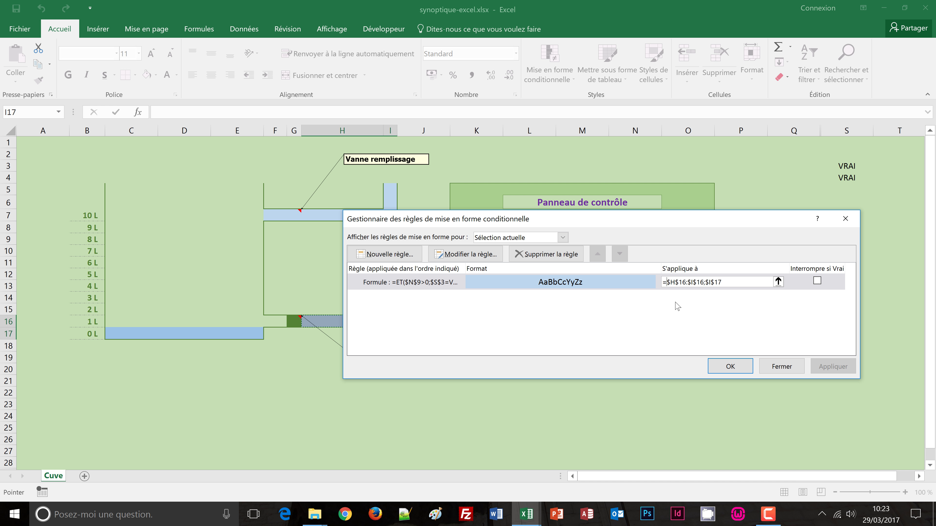
type("G")
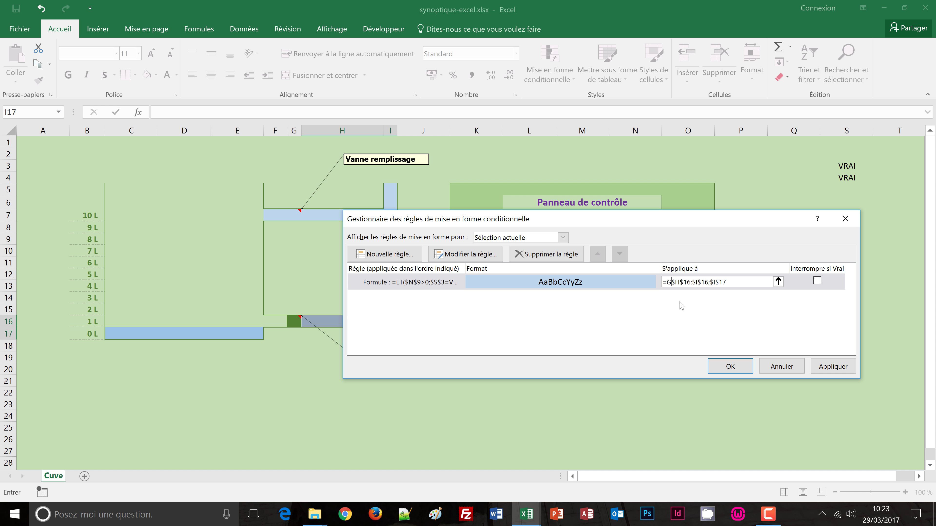
type("16;")
left_click(829, 369)
left_click(731, 367)
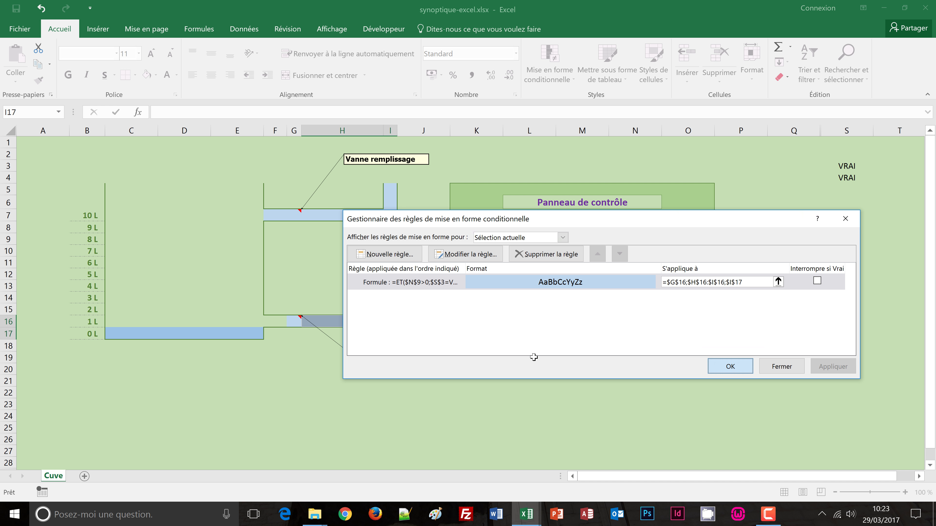
left_click(405, 402)
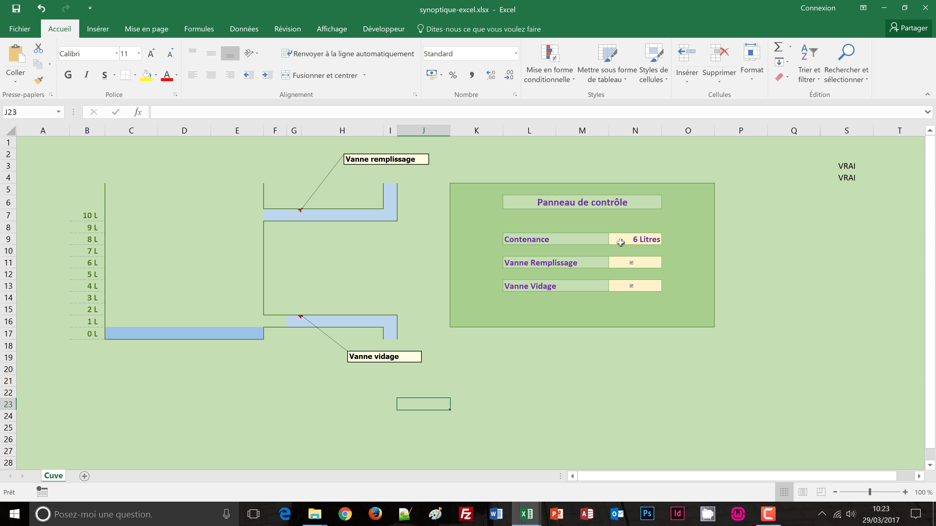
- Untick Vanne Vidage and start a formula-based conditional formatting rule for cell F16, between the tank and the drain valve
left_click(631, 287)
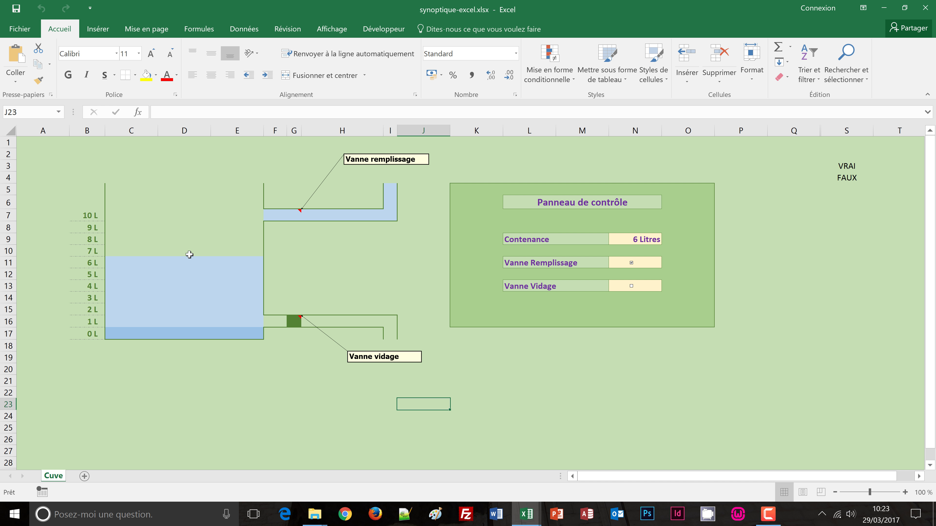
left_click(270, 321)
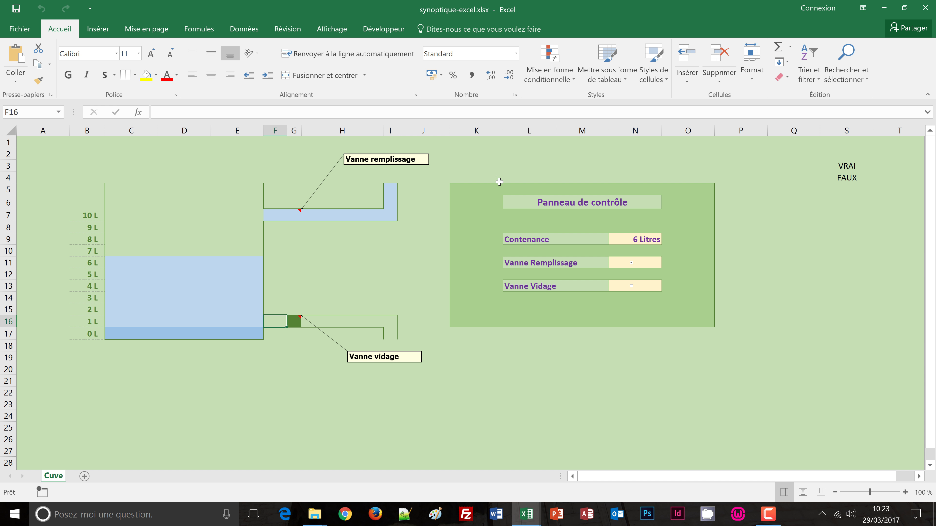
left_click(570, 83)
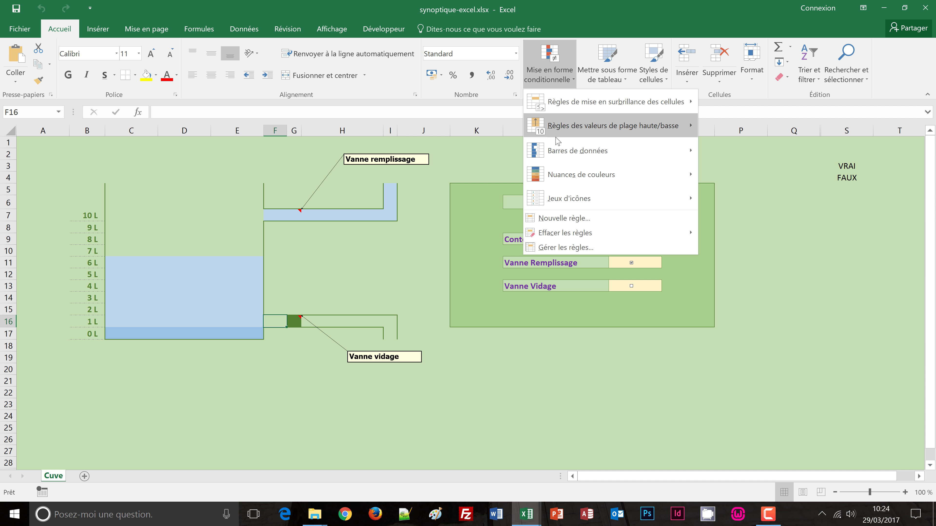
left_click(552, 273)
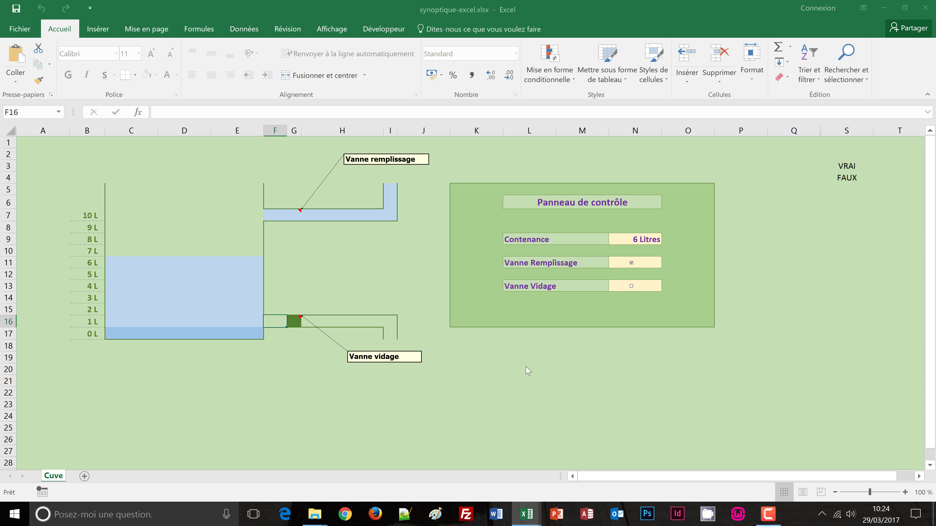
left_click(485, 274)
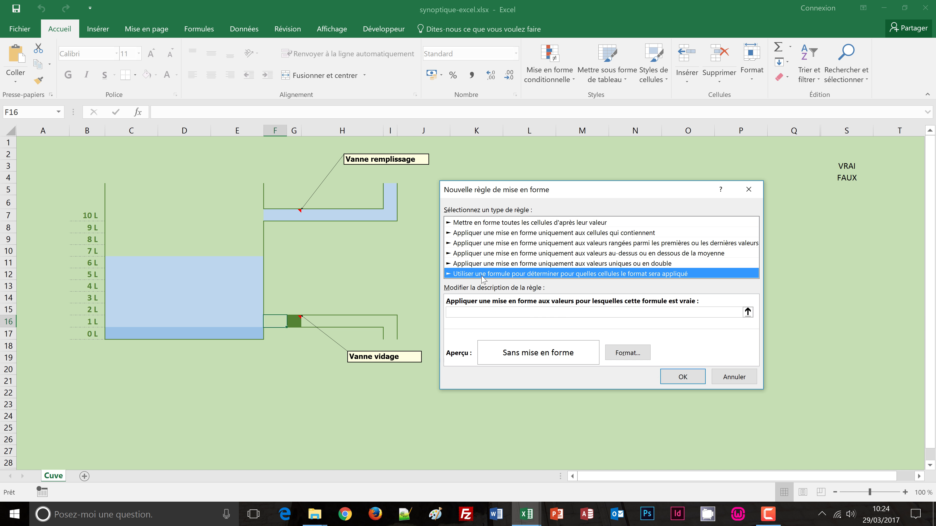
- Enter the condition =ET($N$9>0;$S$3=VRAI) for the F16 rule
left_click(476, 313)
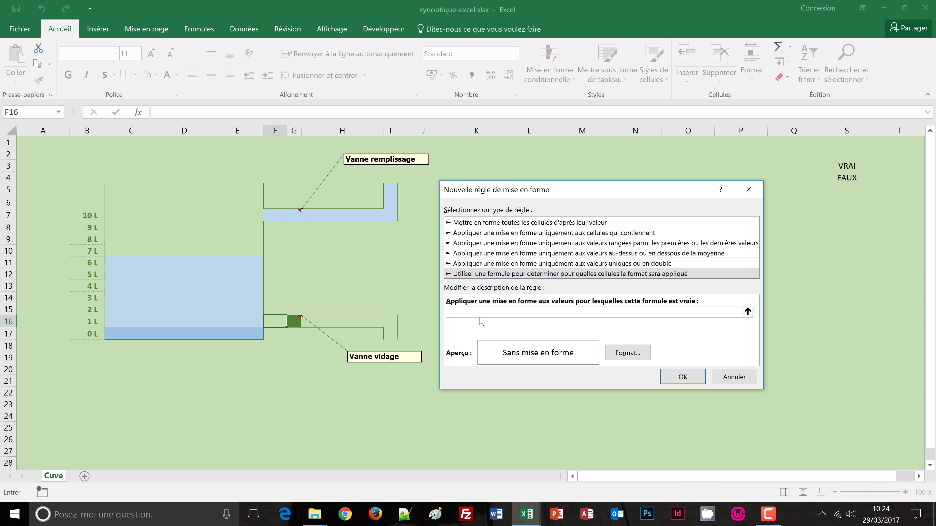
type("=ET(")
left_click_drag(599, 192, 484, 161)
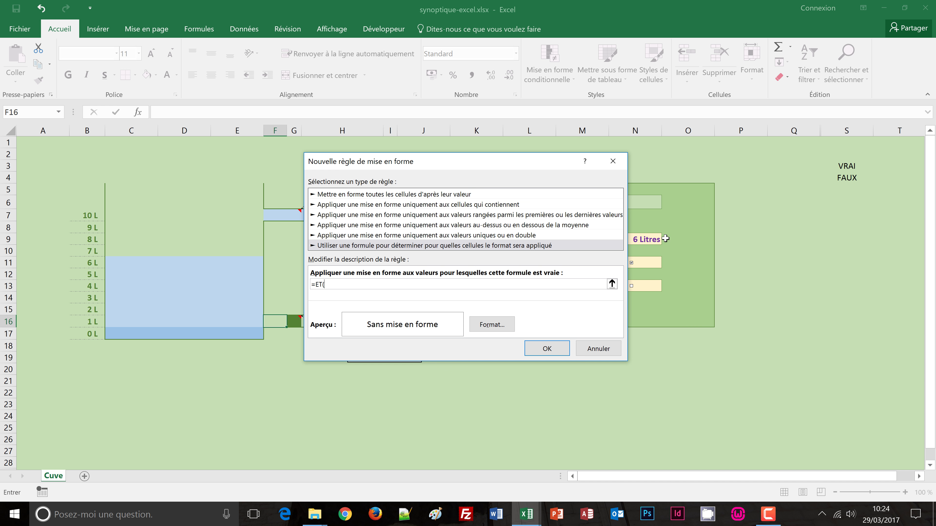
left_click(650, 240)
type(">0;")
left_click(853, 166)
type("=VRAI")
- Set a light blue background fill for the F16 rule and apply it
left_click(491, 325)
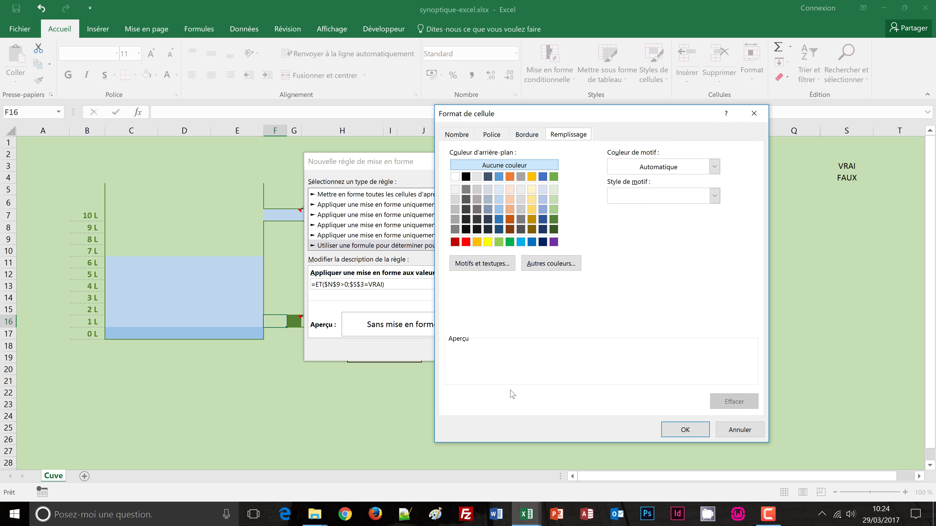
left_click(499, 200)
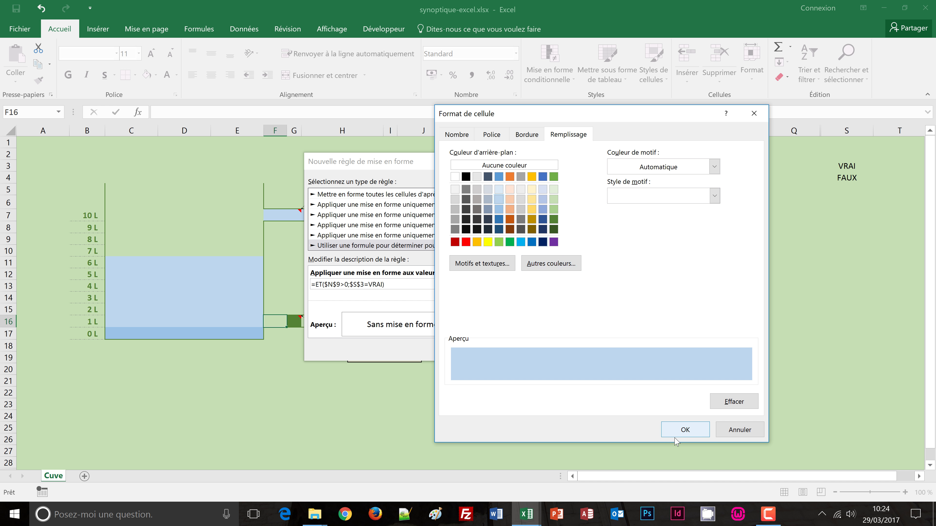
left_click(684, 429)
left_click(542, 349)
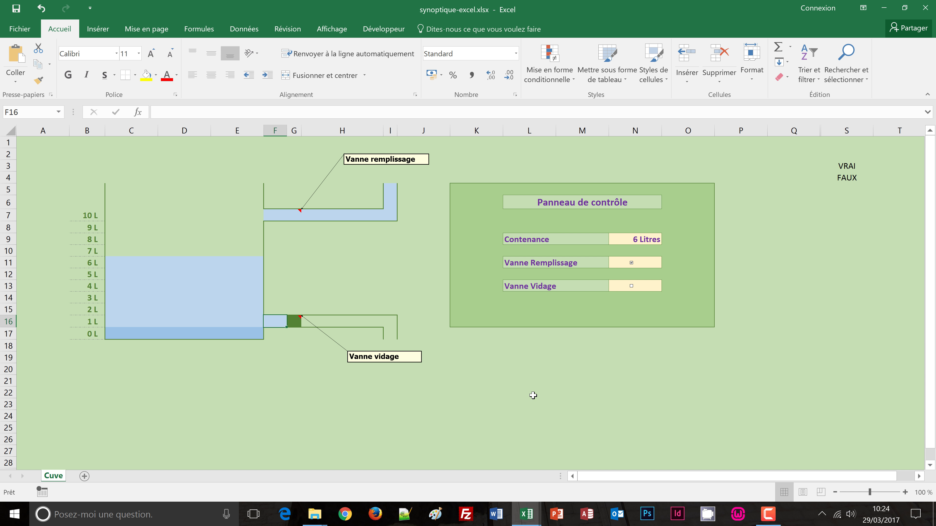
left_click(533, 394)
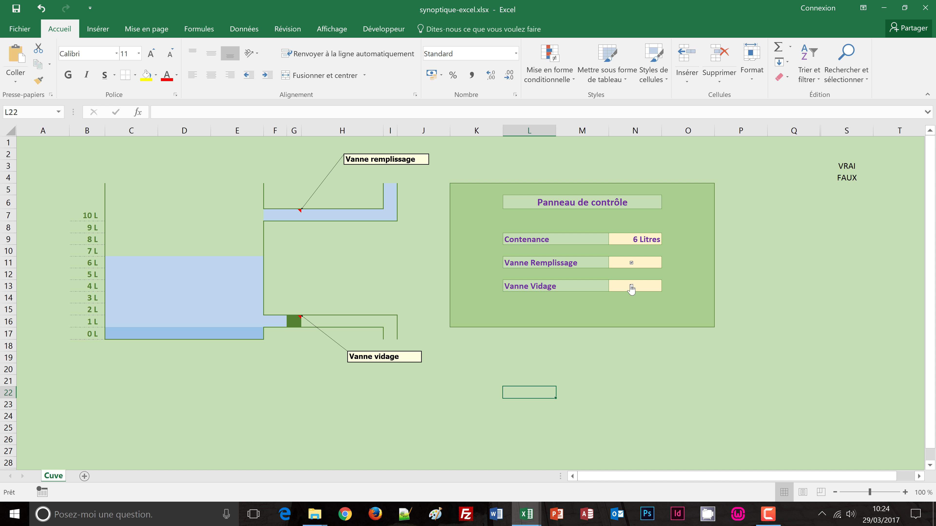
- Tick Vanne Vidage and start a formula-based conditional formatting rule for the tank cells C16:E16 at the 1 L level
left_click(682, 329)
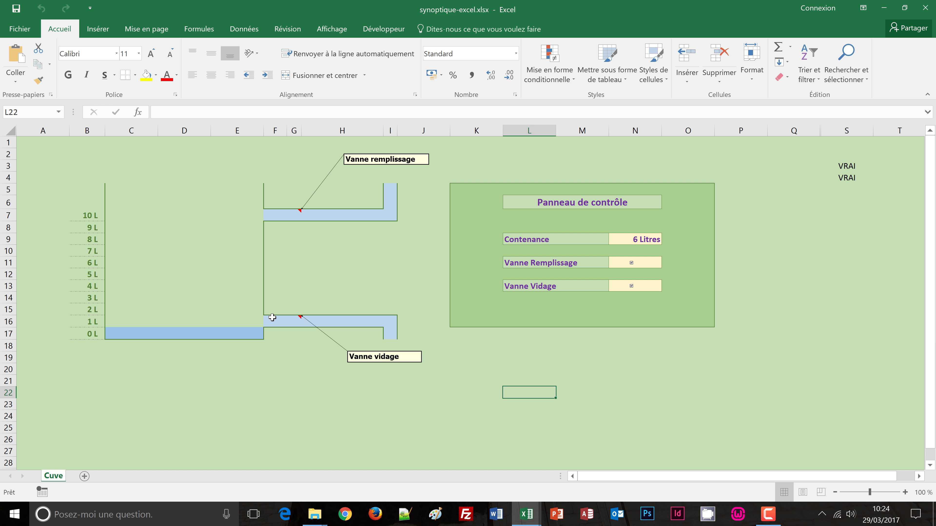
left_click_drag(117, 323, 243, 322)
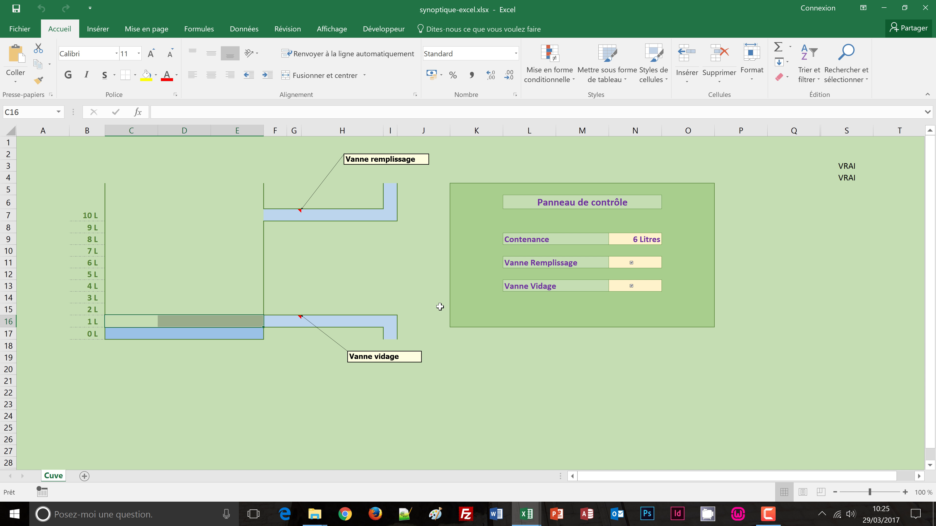
left_click(571, 85)
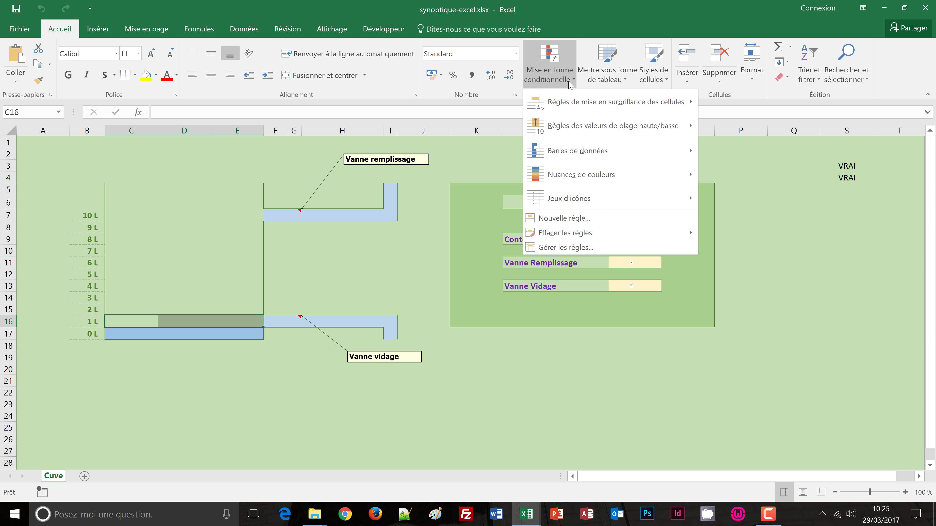
left_click(570, 219)
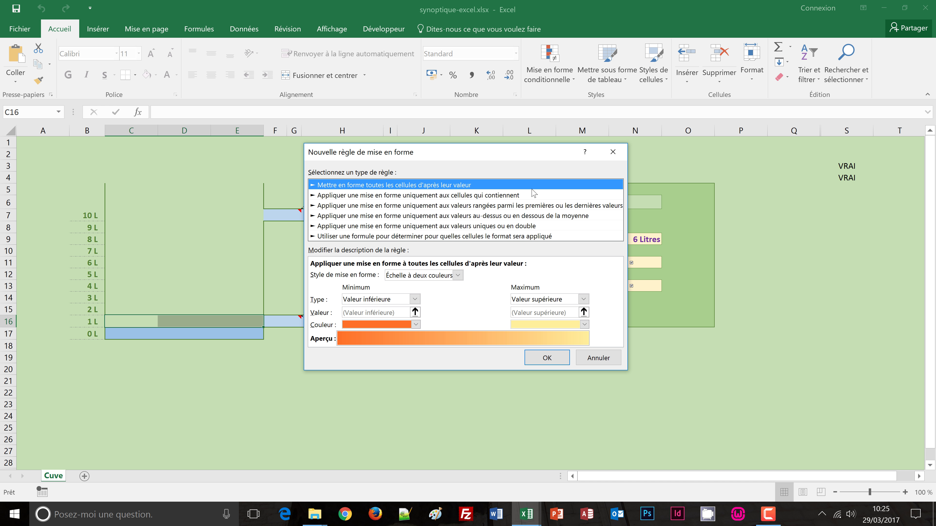
left_click_drag(509, 171, 380, 147)
left_click(267, 235)
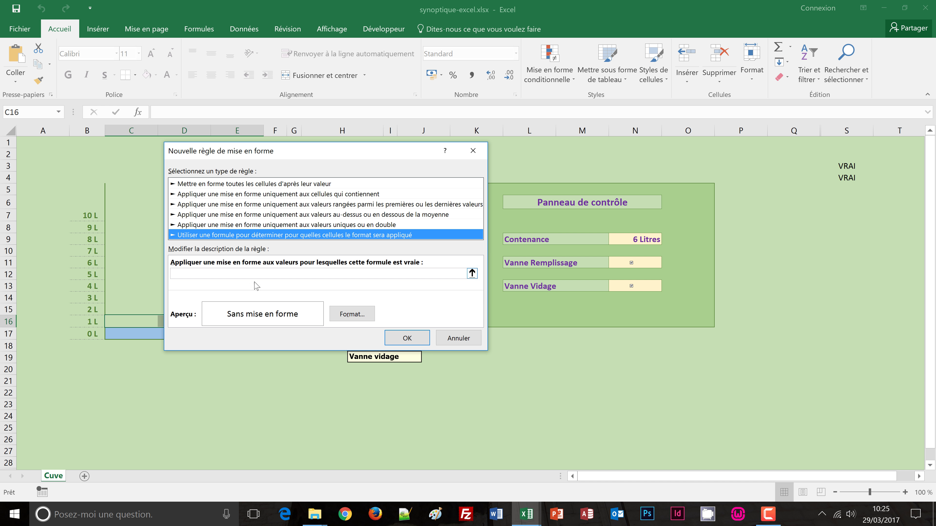
- Enter the condition =ET($S$3=VRAI;$S$4=VRAI;$N$9>0) for the C16:E16 rule and open its fill format settings
left_click(224, 274)
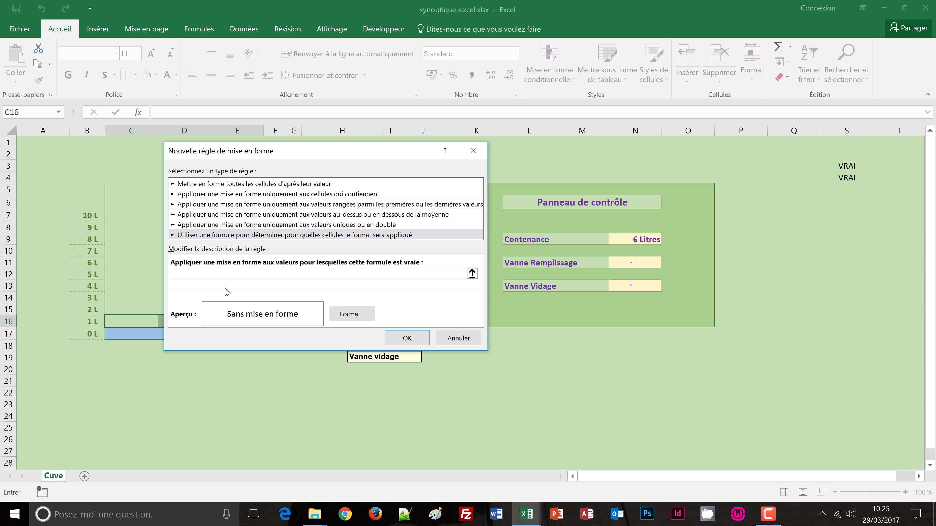
type("=ET(")
left_click(839, 167)
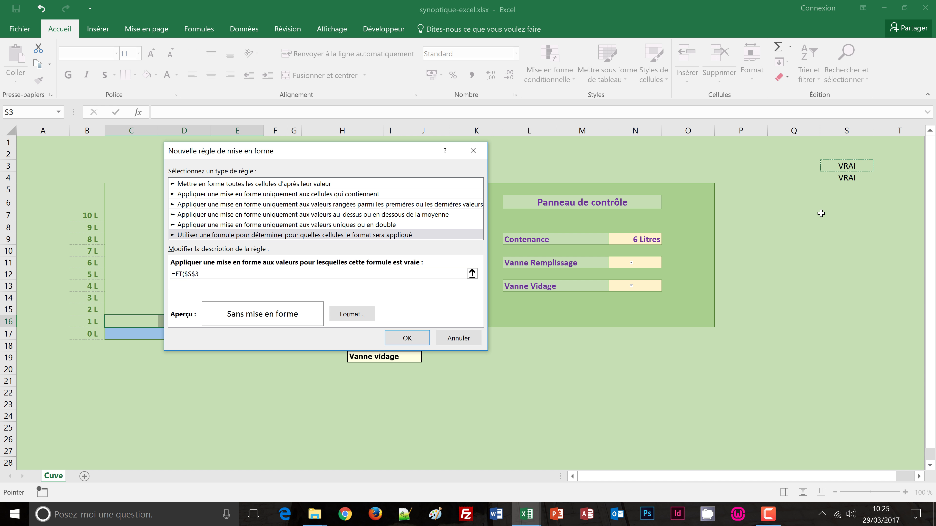
type("=VRAI;")
left_click(846, 179)
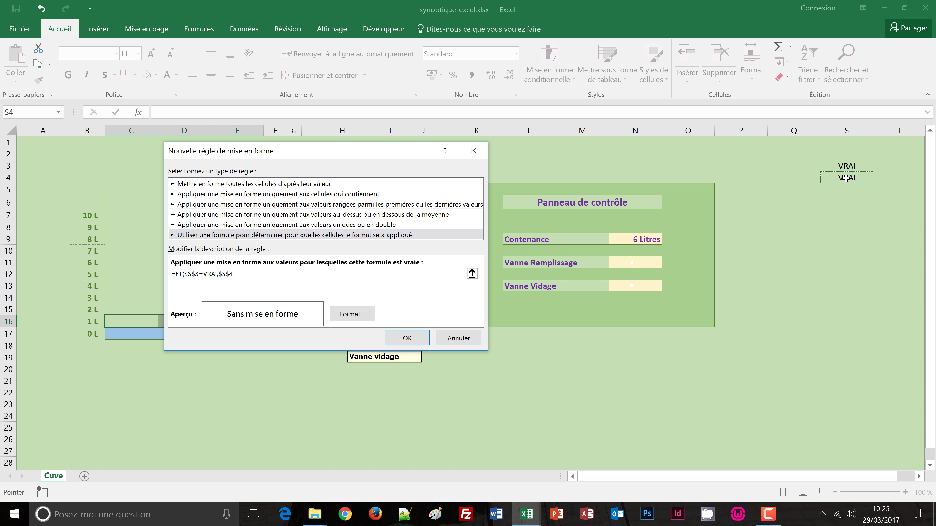
type("=VRAI;")
left_click(651, 240)
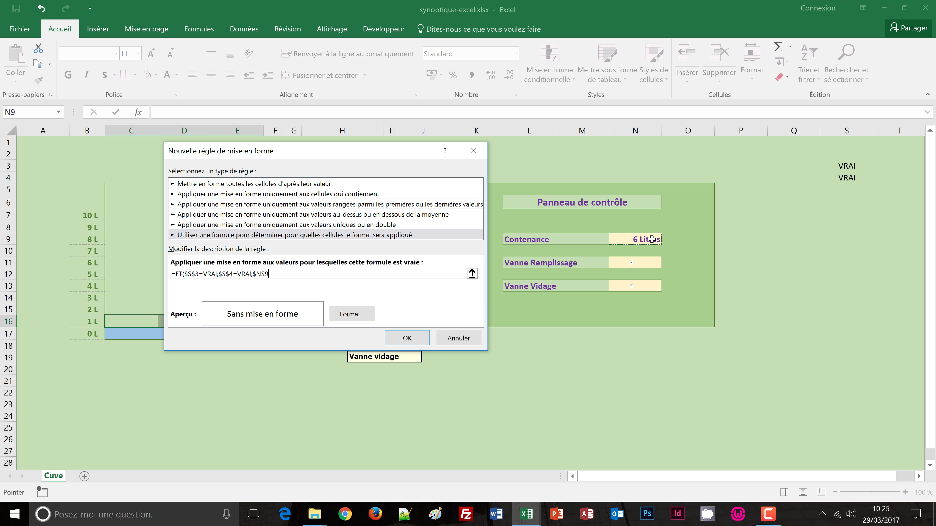
type(">0")
left_click(349, 315)
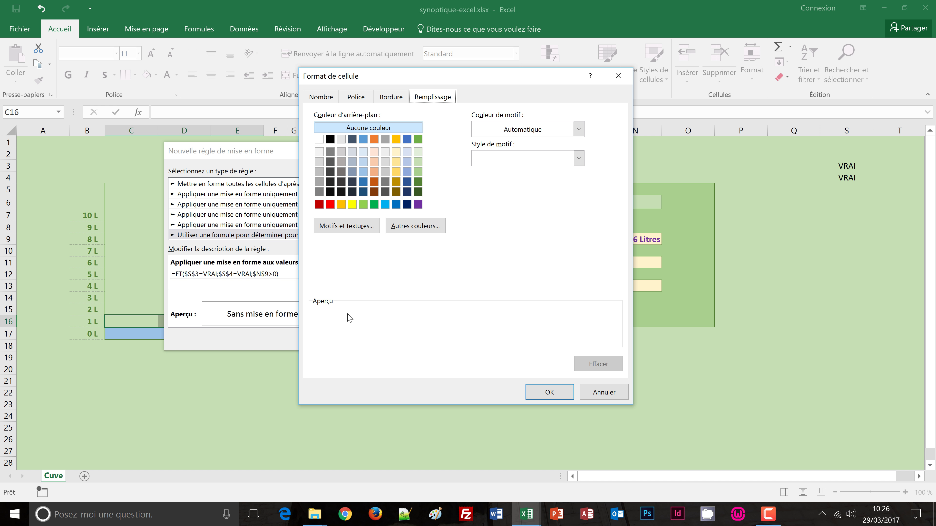
- Set a light blue background fill for the C16:E16 rule and apply it
left_click(364, 162)
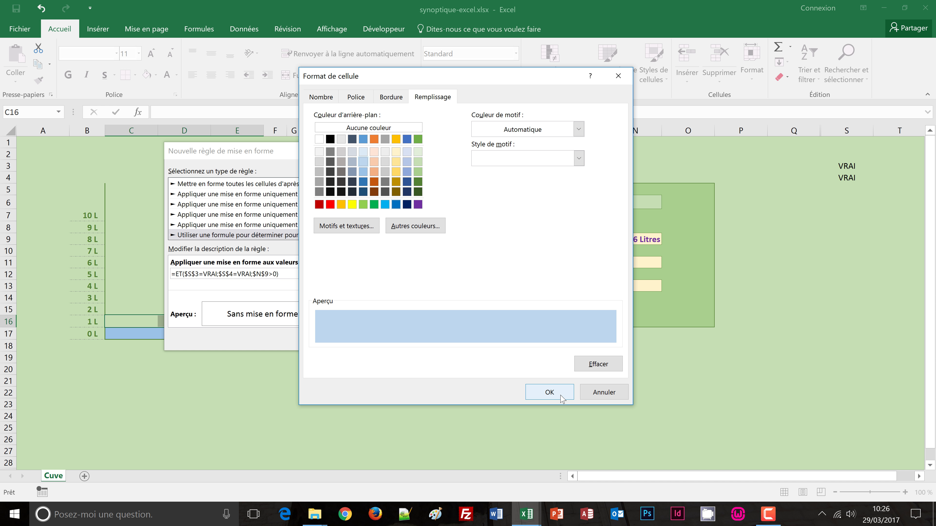
left_click(549, 393)
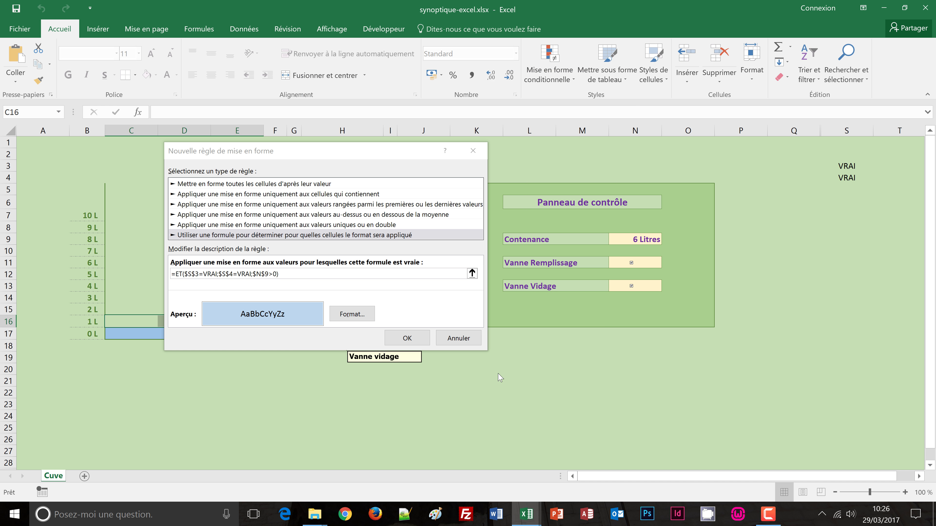
left_click(409, 337)
left_click(592, 383)
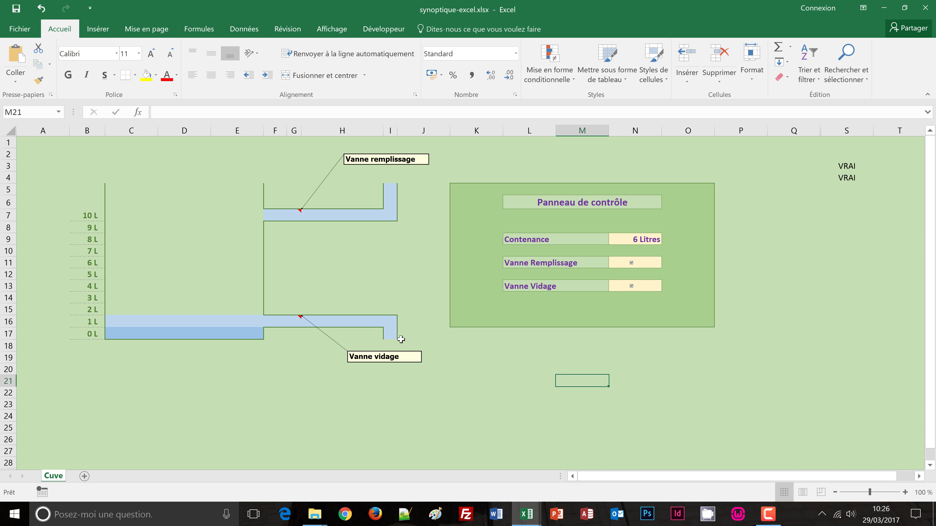
- Untick Vanne Vidage and hide column S, which holds the checkboxes' linked values
left_click(631, 287)
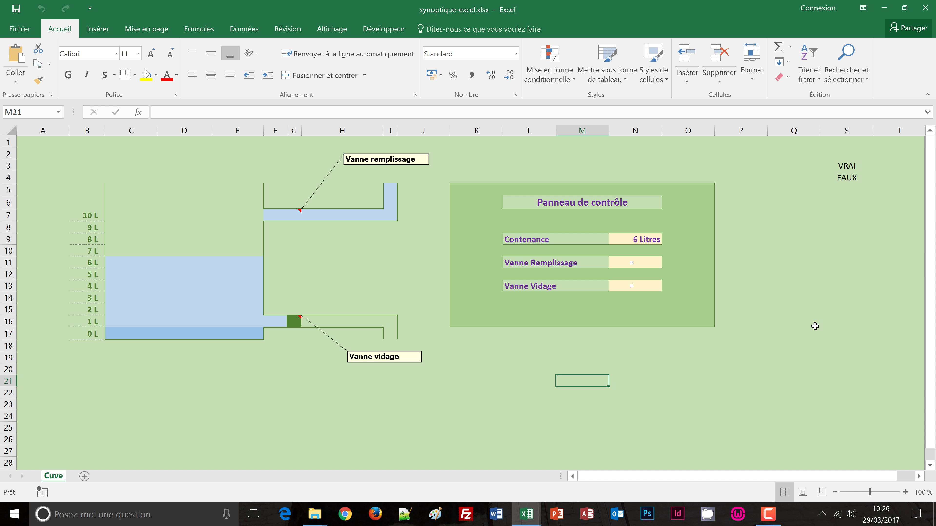
right_click(840, 133)
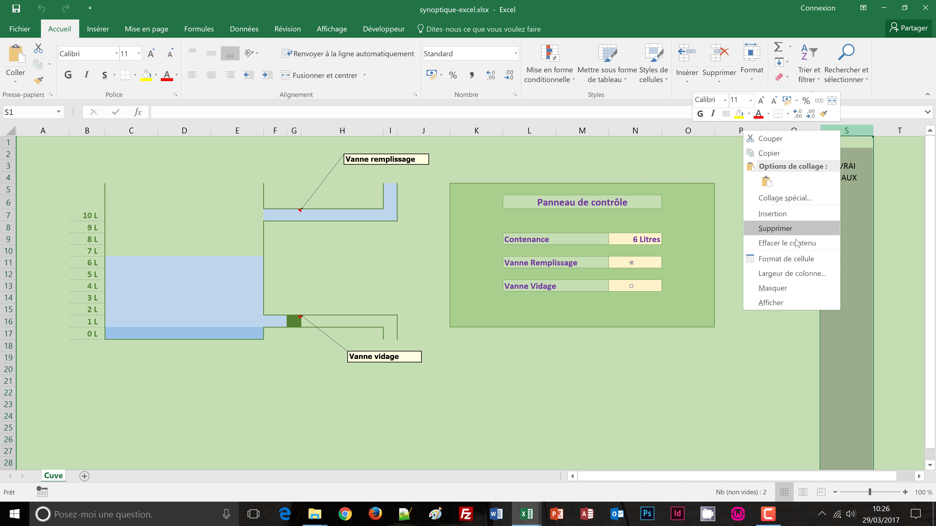
left_click(772, 288)
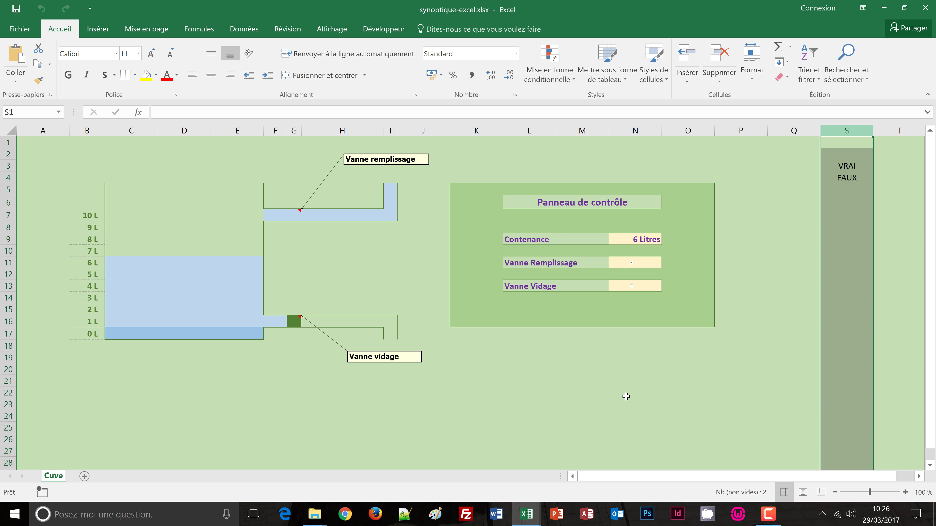
left_click(573, 372)
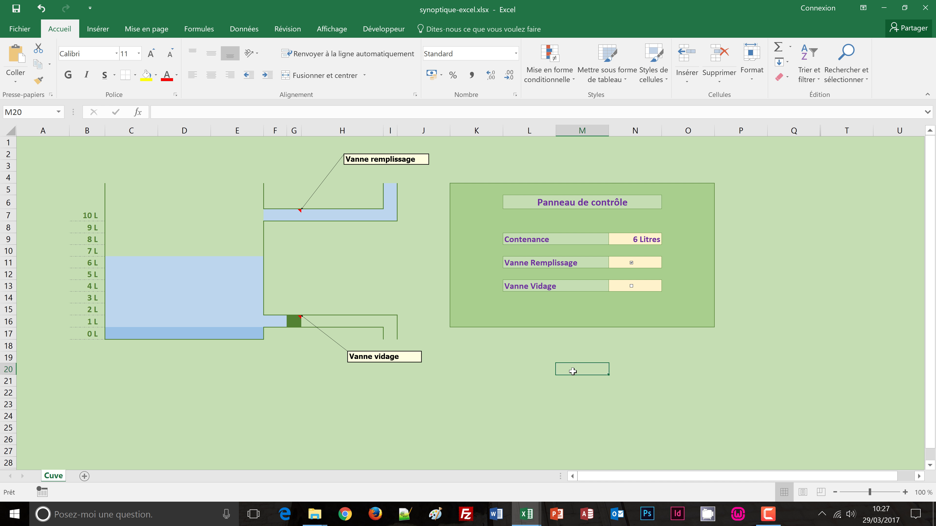